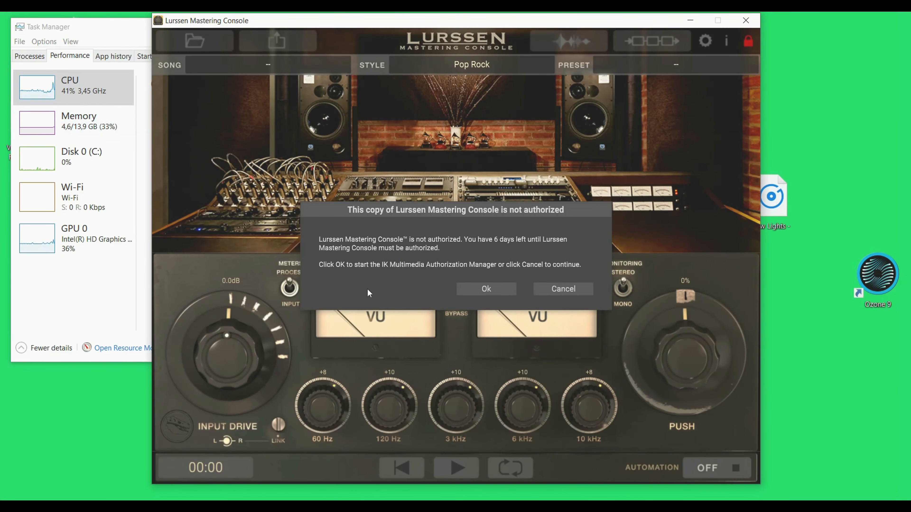
# - Dismiss the authorization notice and reposition the Lurssen Mastering Console window
pyautogui.click(485, 292)
pyautogui.click(456, 288)
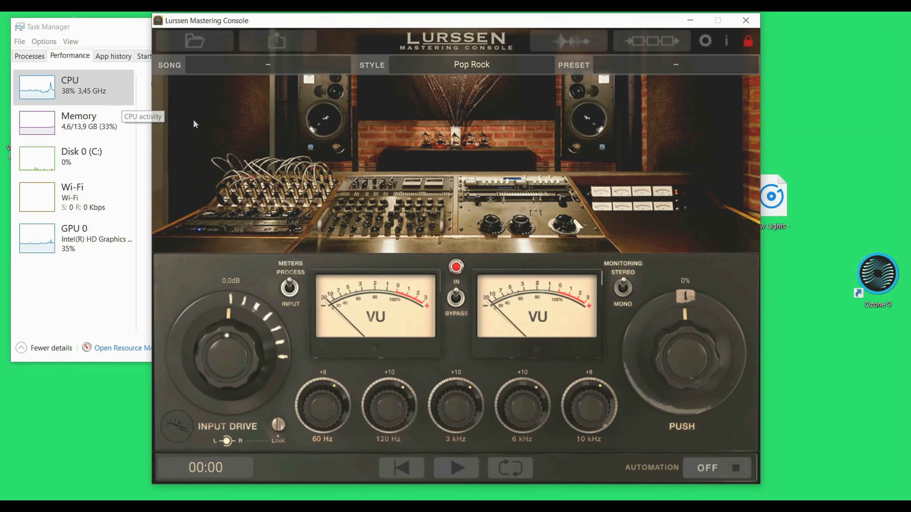
pyautogui.moveTo(449, 25); pyautogui.dragTo(494, 29)
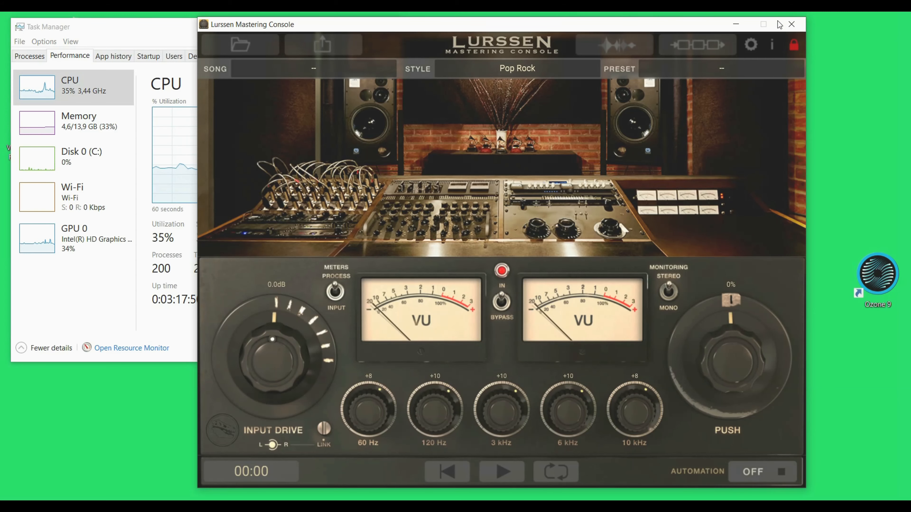
# - Close Lurssen Mastering Console and launch Ozone 9, continuing past its authorization notice
pyautogui.click(788, 25)
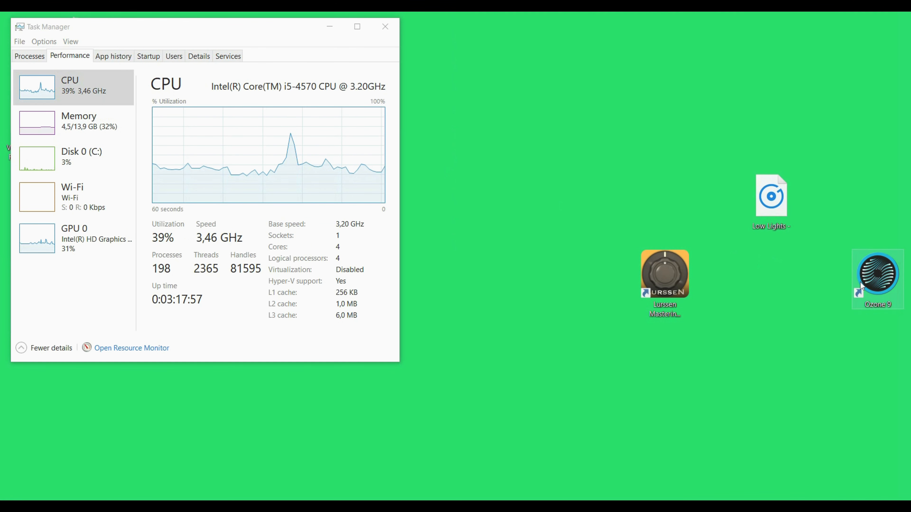
pyautogui.doubleClick(861, 286)
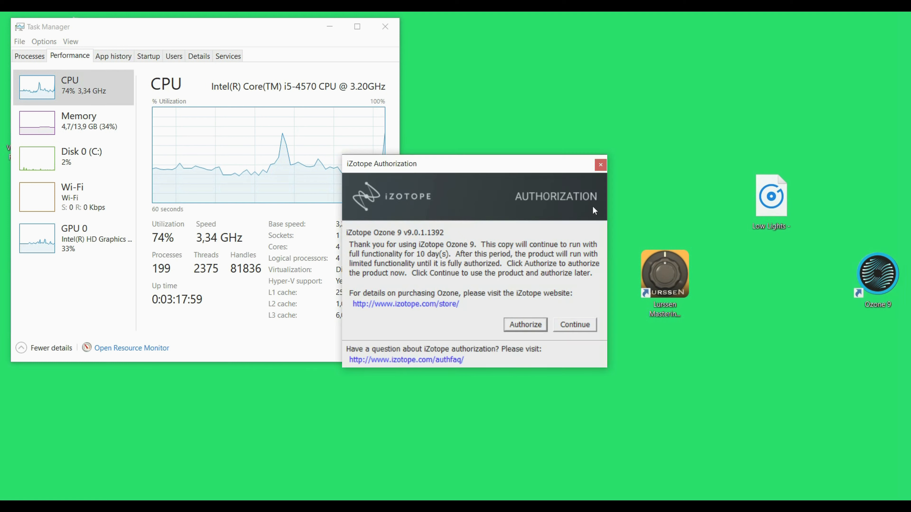
pyautogui.click(574, 324)
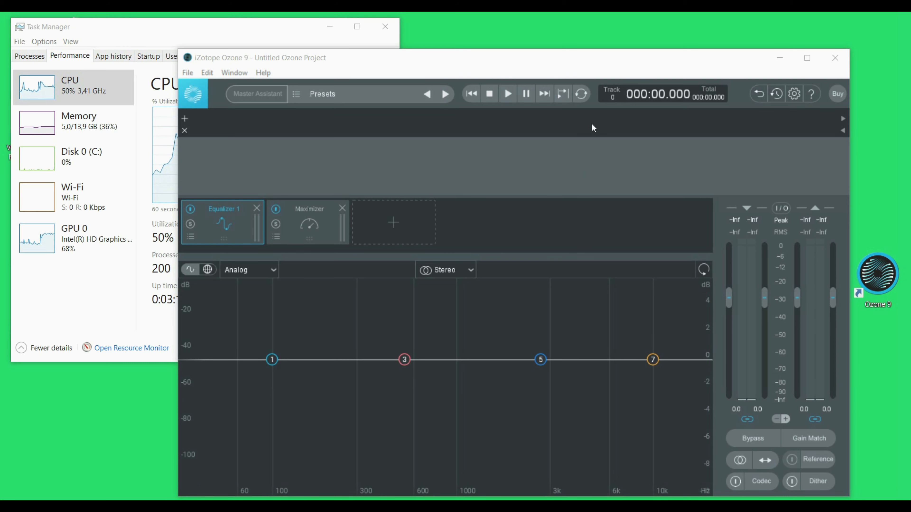
# - Reposition the Ozone 9 window and close it
pyautogui.moveTo(522, 67); pyautogui.dragTo(484, 60)
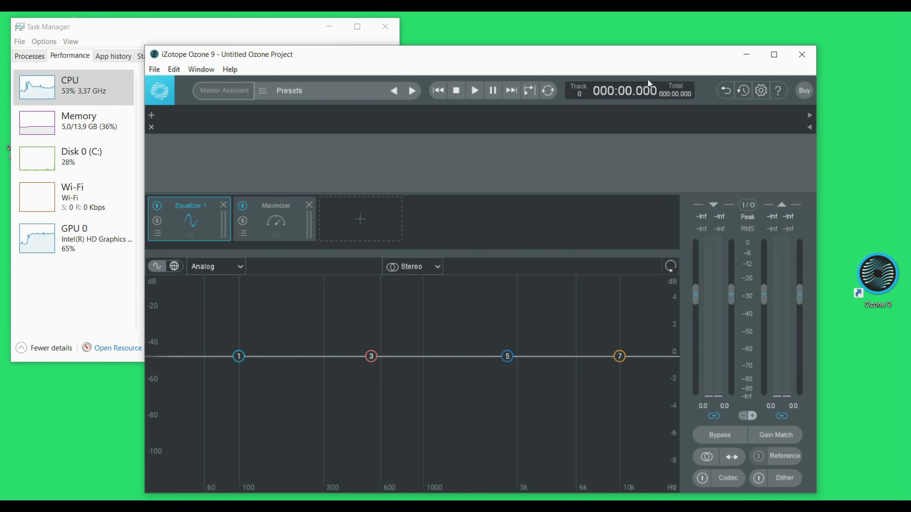
pyautogui.click(802, 54)
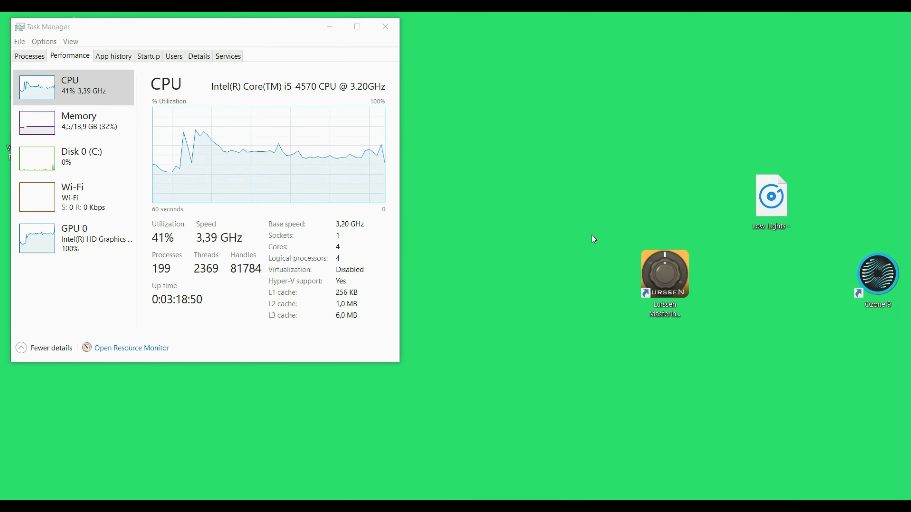
# - Launch Lurssen Mastering Console and dismiss its authorization notice
pyautogui.doubleClick(655, 281)
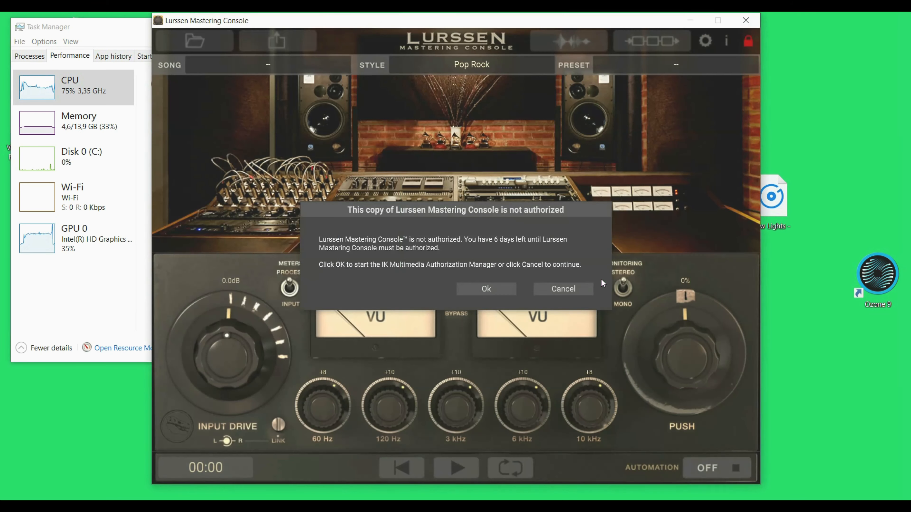
pyautogui.click(498, 287)
pyautogui.click(456, 289)
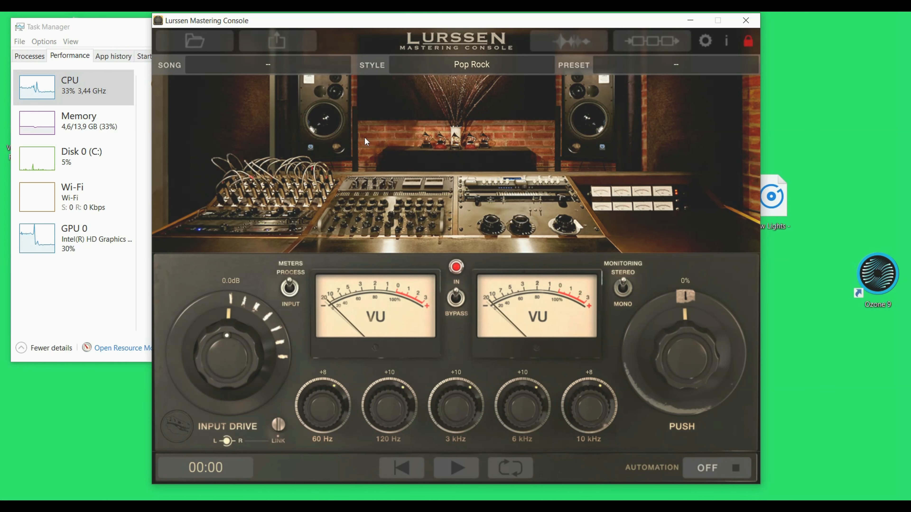
# - Browse the Song, Style, Preset and Automation menus without choosing anything
pyautogui.click(250, 71)
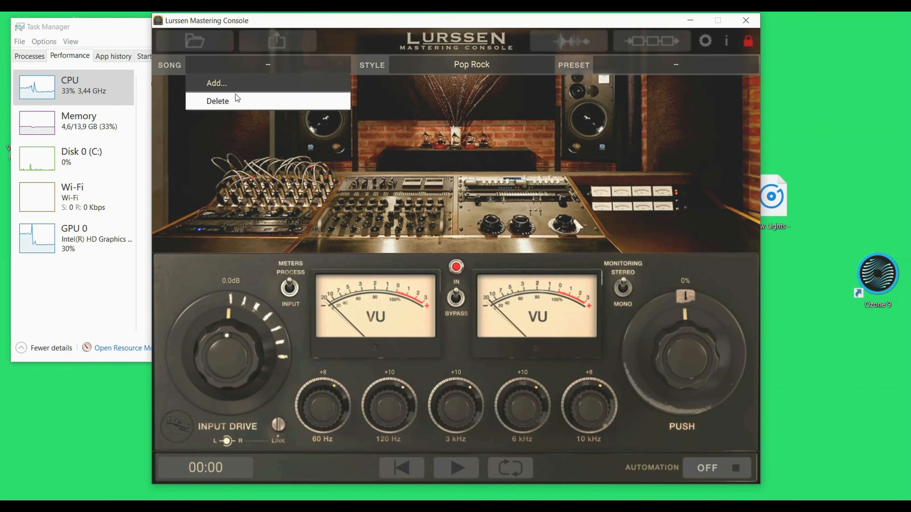
pyautogui.click(390, 102)
pyautogui.click(474, 66)
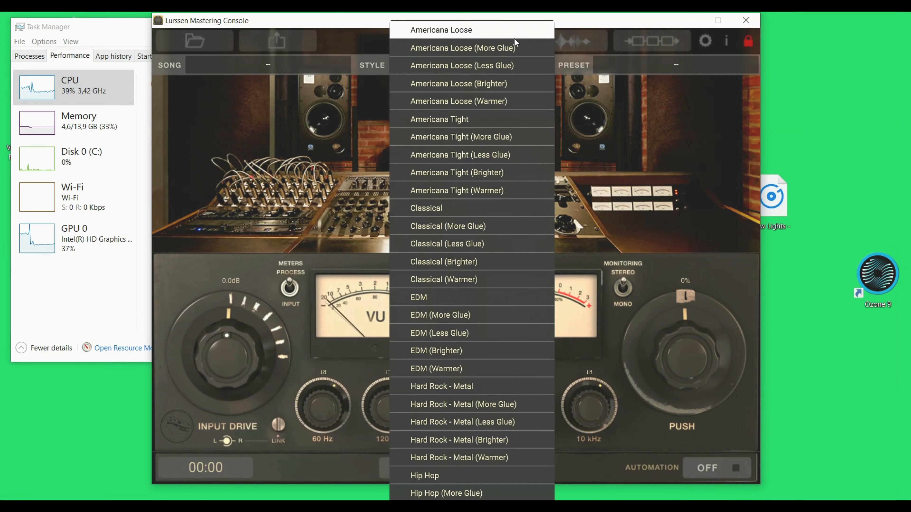
pyautogui.click(574, 24)
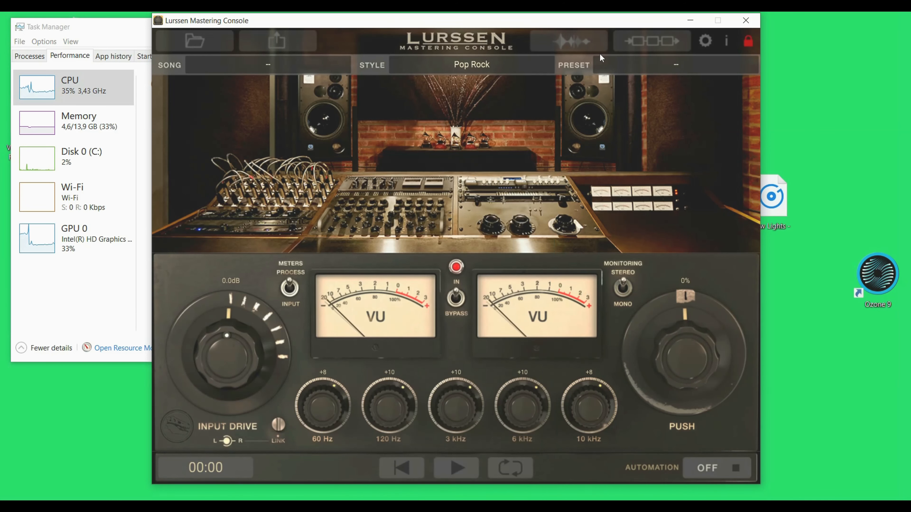
pyautogui.click(669, 65)
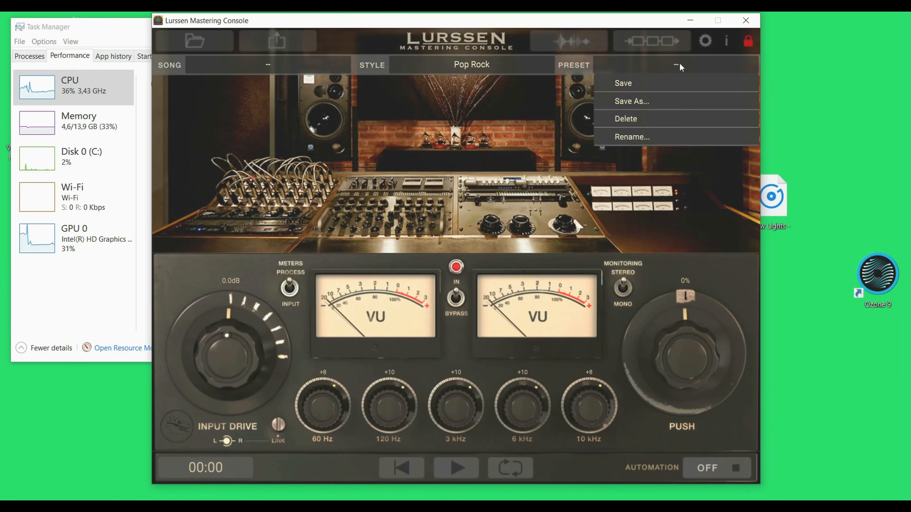
pyautogui.click(570, 136)
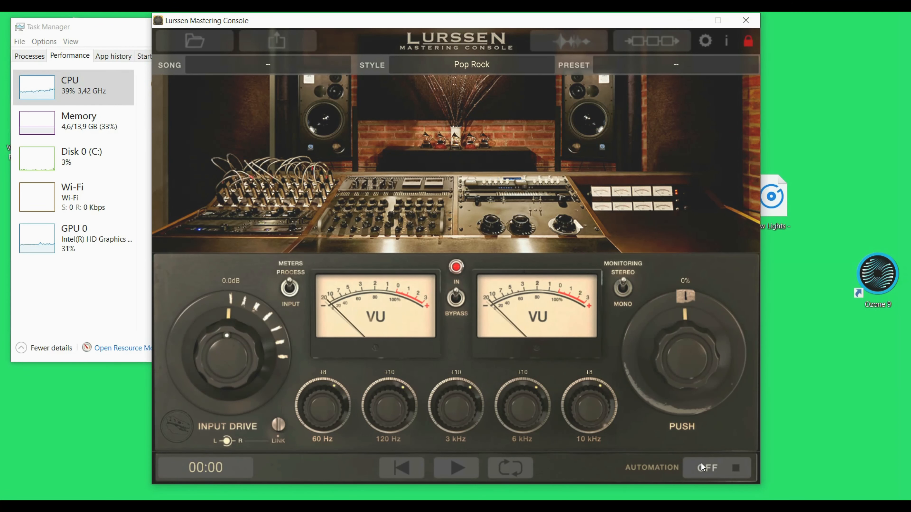
pyautogui.click(705, 470)
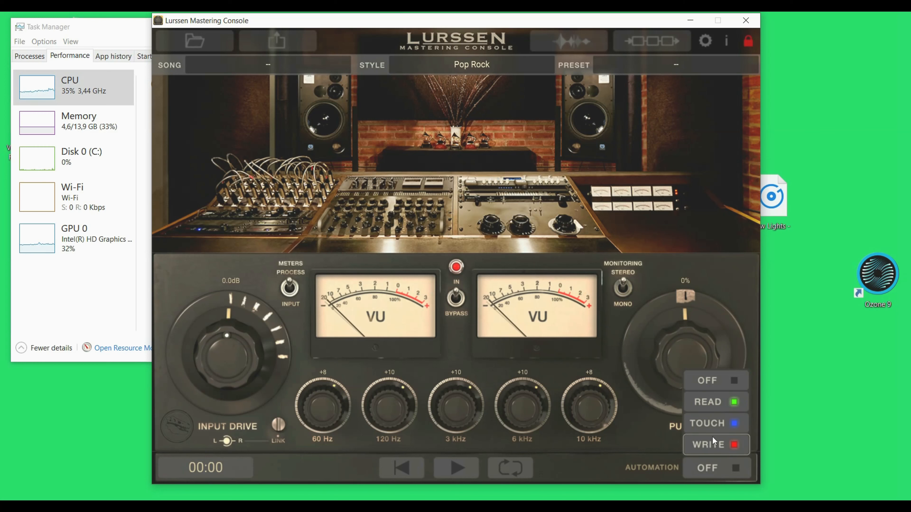
pyautogui.click(553, 465)
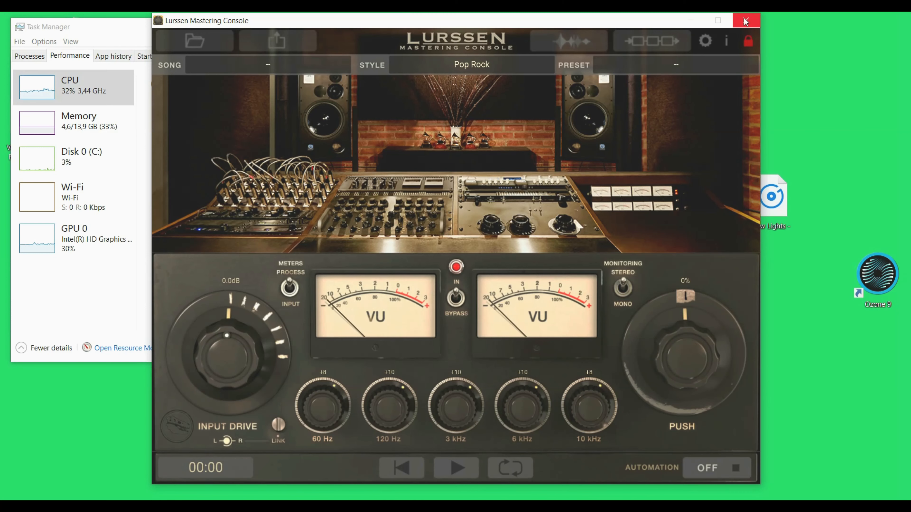
# - Set the interface size to Small in the Setup dialog
pyautogui.click(703, 41)
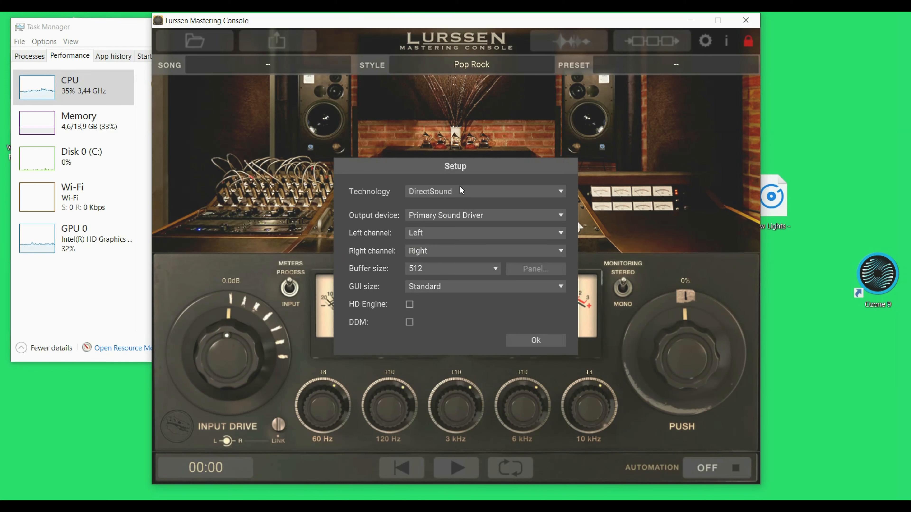
pyautogui.click(439, 285)
pyautogui.click(427, 310)
pyautogui.click(535, 340)
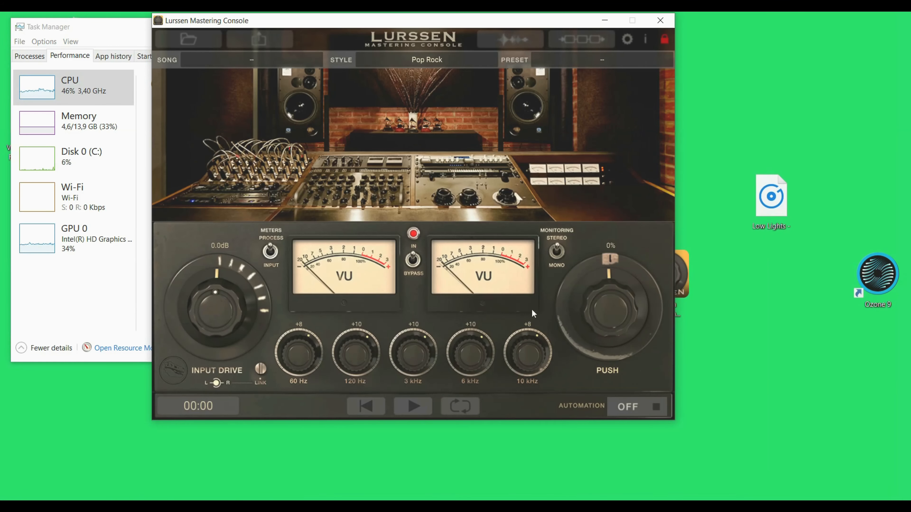
# - Set the interface size back to Standard in the Setup dialog
pyautogui.click(629, 39)
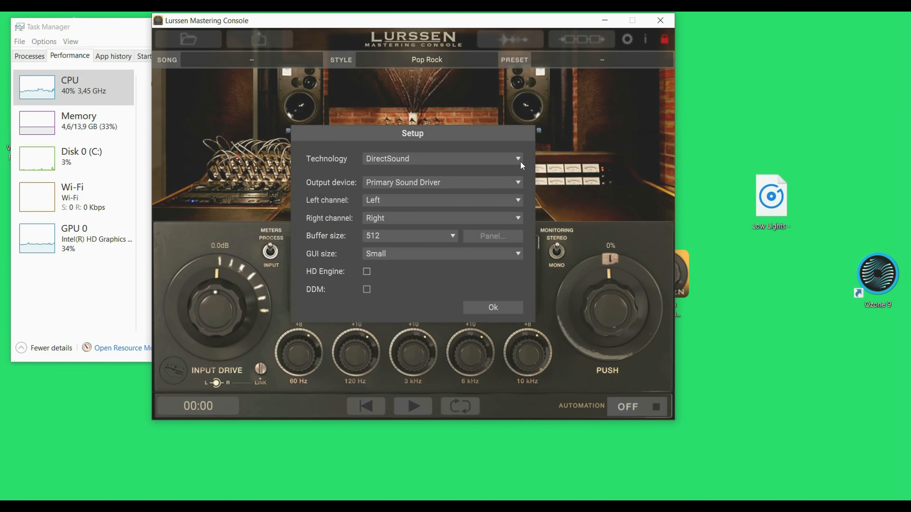
pyautogui.click(417, 258)
pyautogui.click(404, 265)
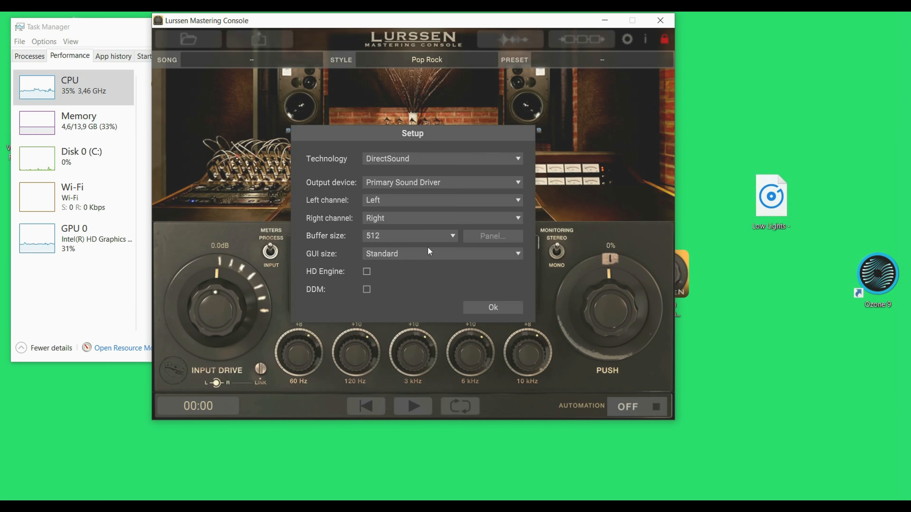
# - Switch the audio technology to ASIO with the ASIO4ALL v2 output device and confirm
pyautogui.click(421, 166)
pyautogui.click(421, 171)
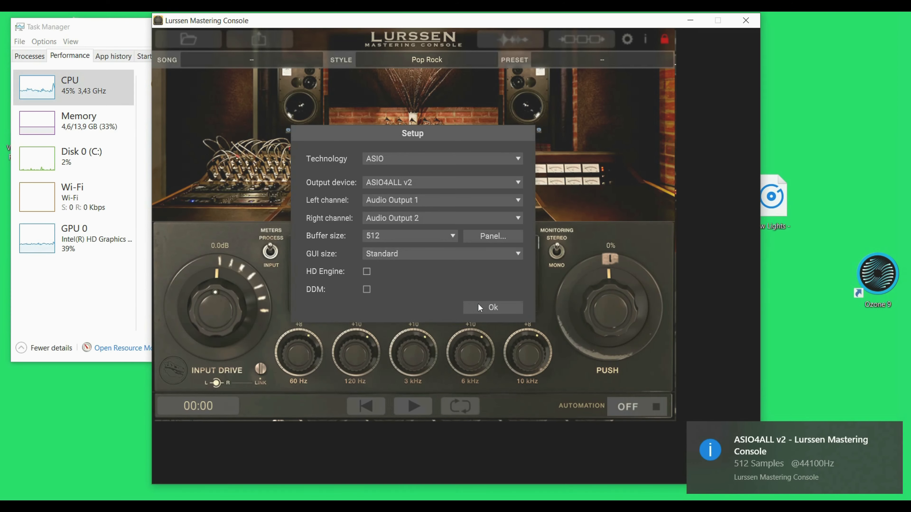
pyautogui.click(479, 304)
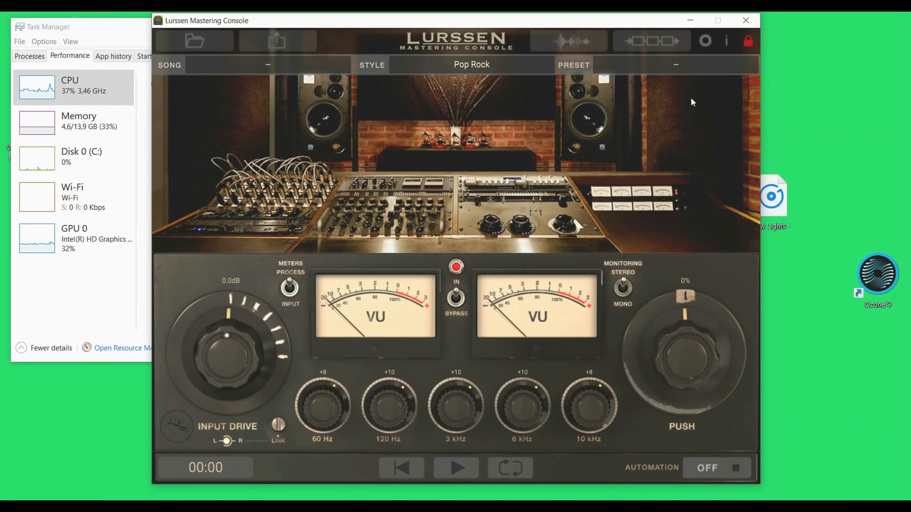
# - Set the ASIO output device to AudioBox ASIO Driver and confirm the setup
pyautogui.click(702, 46)
pyautogui.click(491, 195)
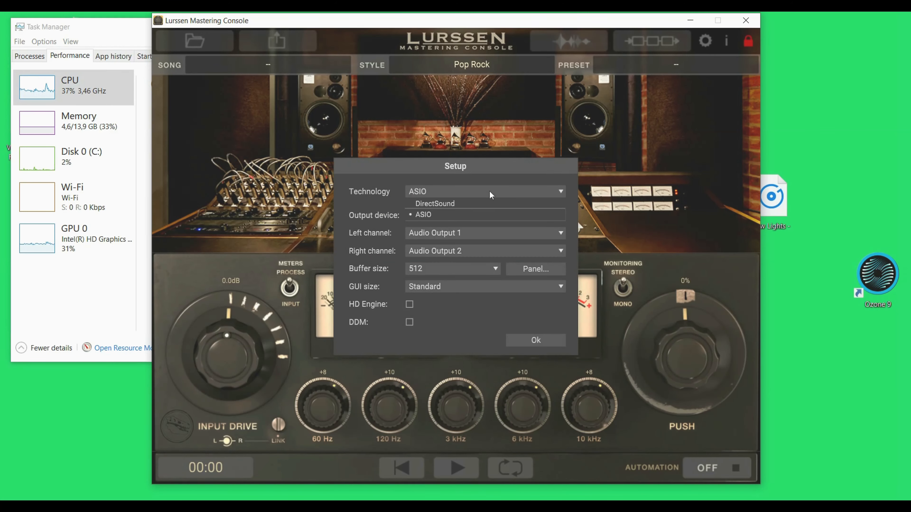
pyautogui.click(425, 214)
pyautogui.click(424, 214)
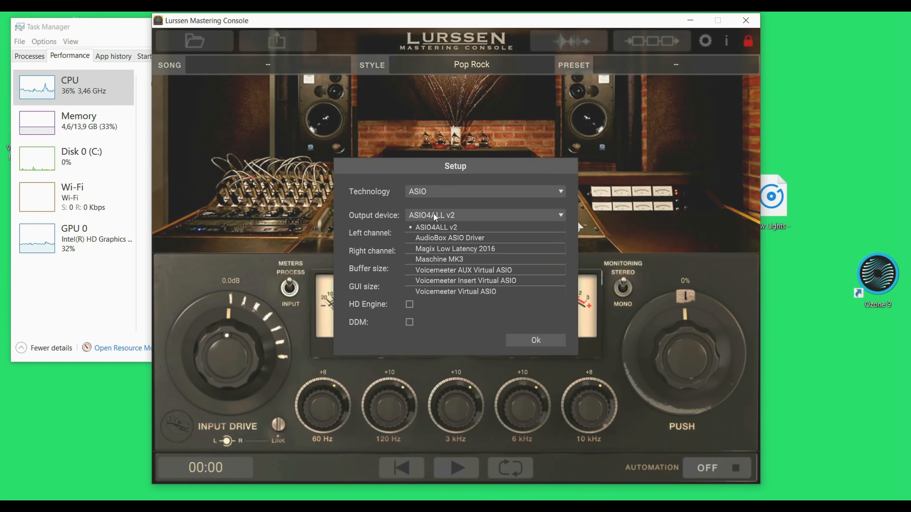
pyautogui.click(462, 239)
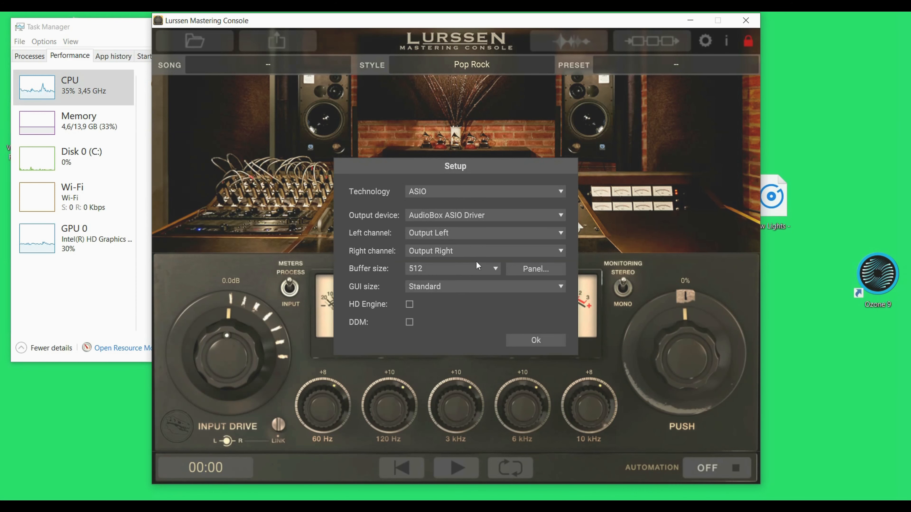
pyautogui.click(538, 340)
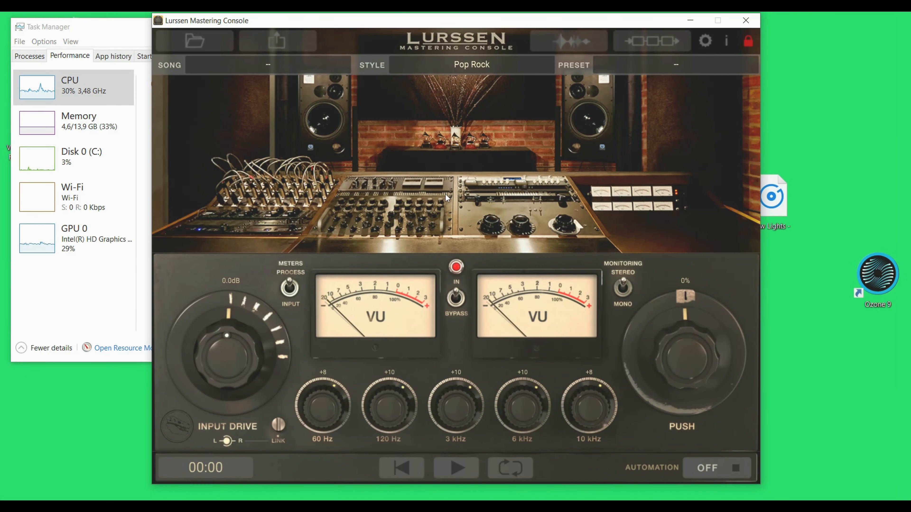
pyautogui.click(680, 72)
pyautogui.click(705, 40)
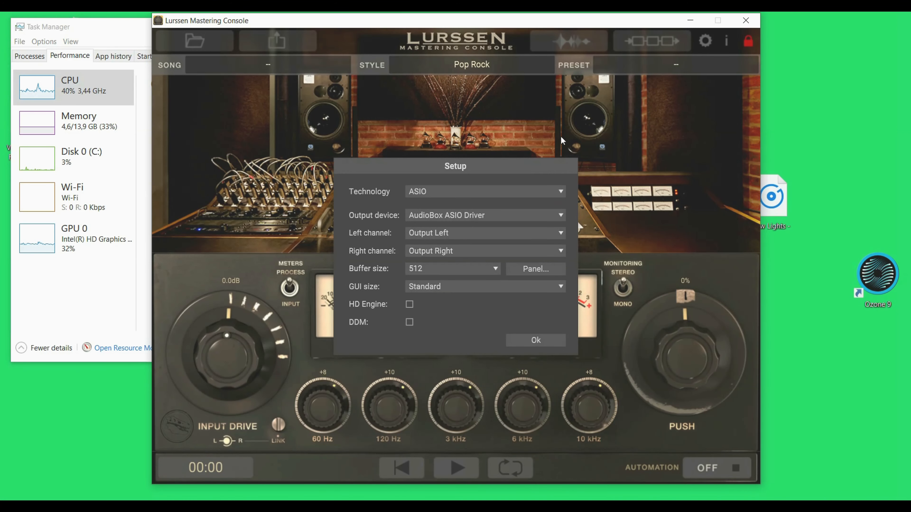
pyautogui.click(484, 191)
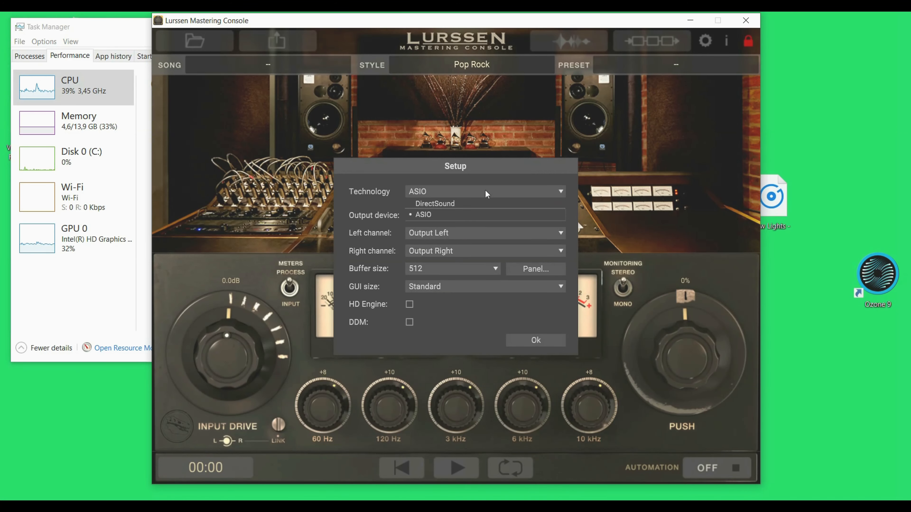
pyautogui.click(433, 203)
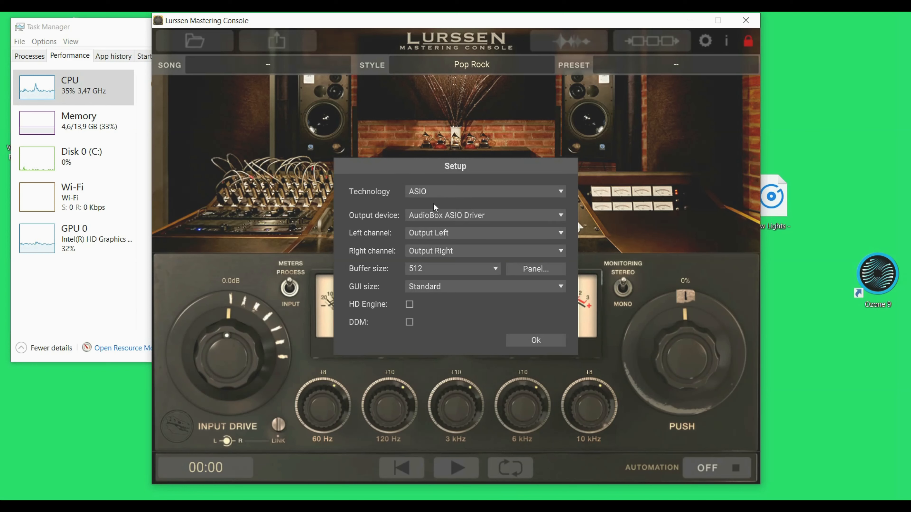
pyautogui.click(529, 341)
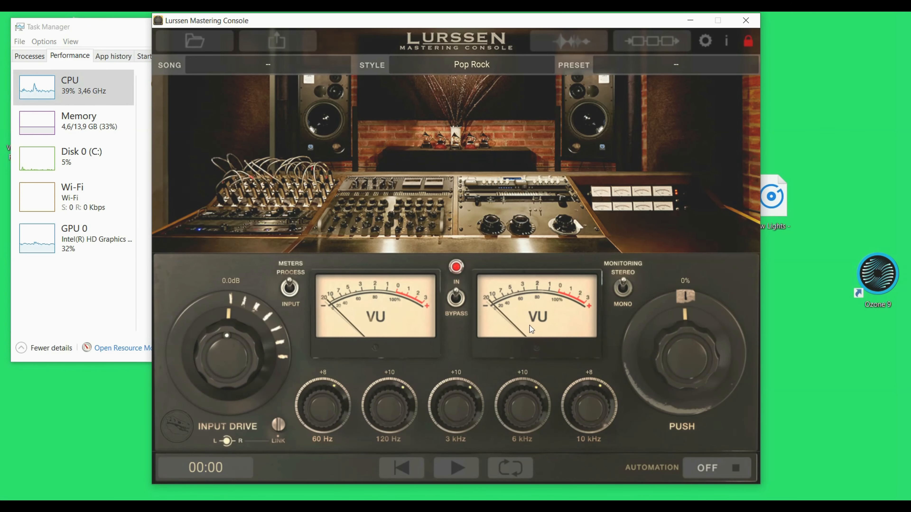
# - Switch the audio technology back to DirectSound with the Primary Sound Driver output and confirm
pyautogui.click(682, 65)
pyautogui.click(705, 46)
pyautogui.click(705, 41)
pyautogui.click(466, 196)
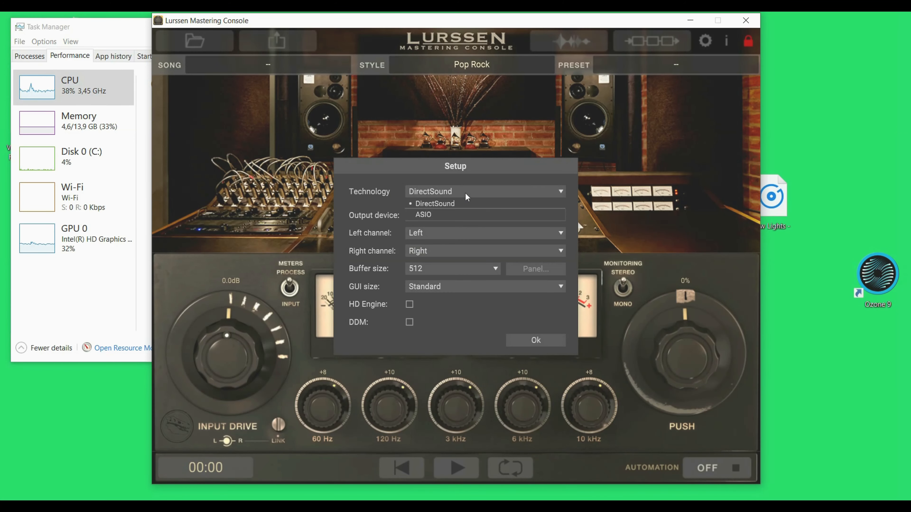
pyautogui.click(465, 194)
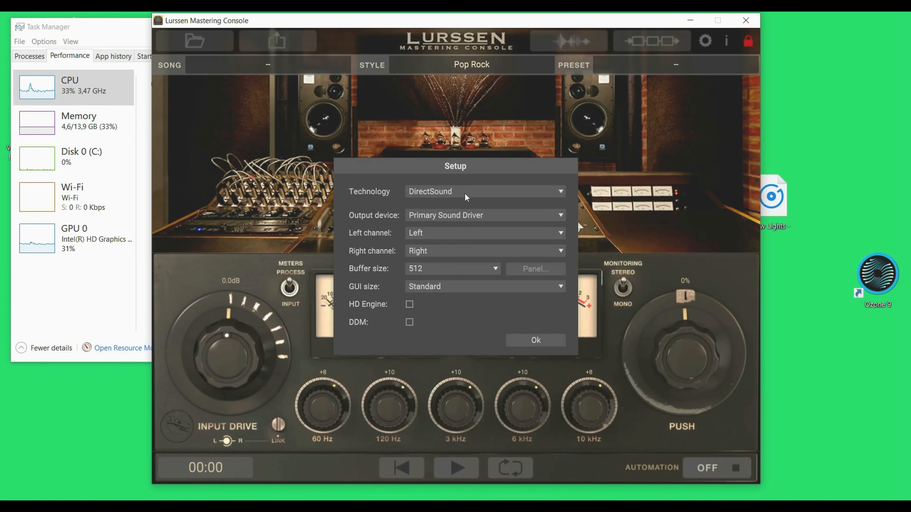
pyautogui.click(541, 341)
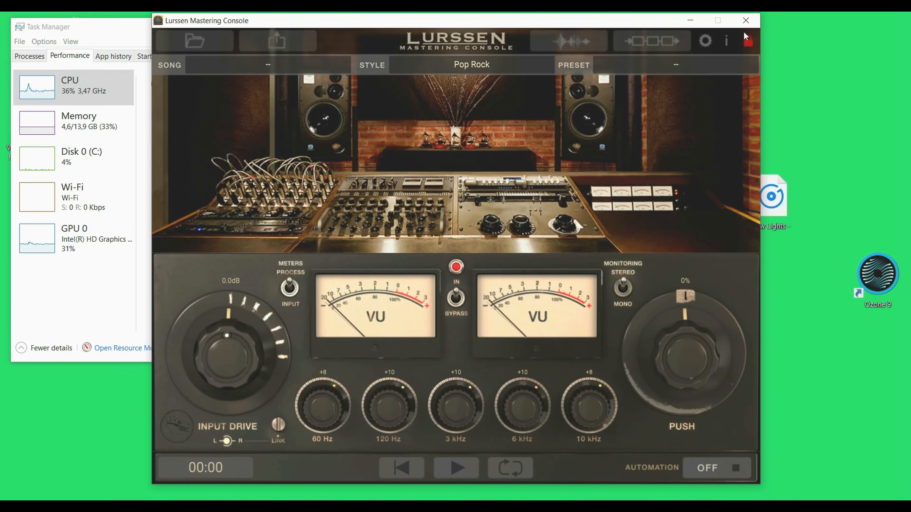
# - Close Lurssen Mastering Console and relaunch Ozone 9, continuing past its authorization notice
pyautogui.click(751, 21)
pyautogui.doubleClick(891, 289)
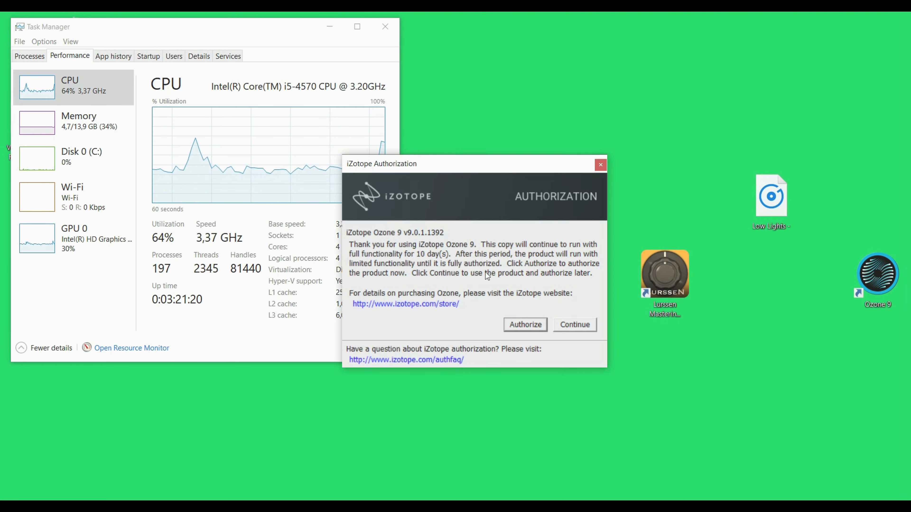
pyautogui.click(574, 326)
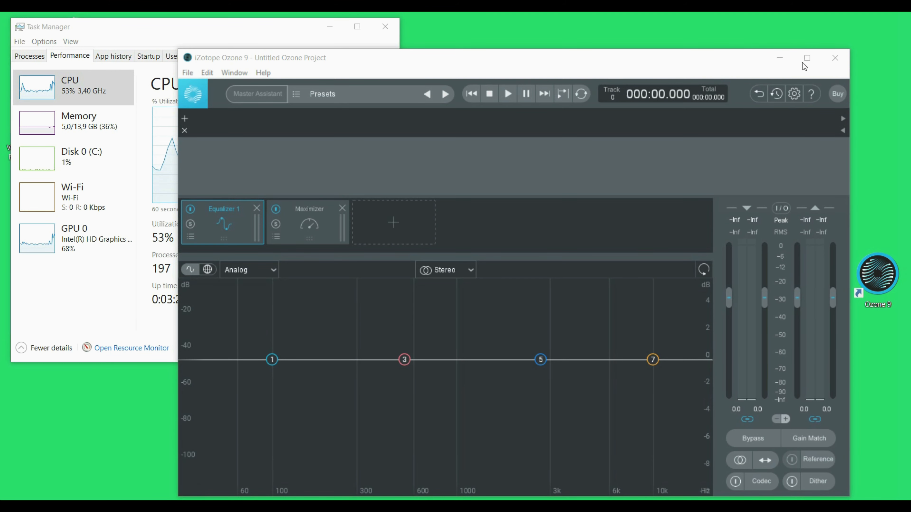
# - Maximize the Ozone 9 window and switch the equalizer mode to Digital and back to Analog
pyautogui.click(807, 59)
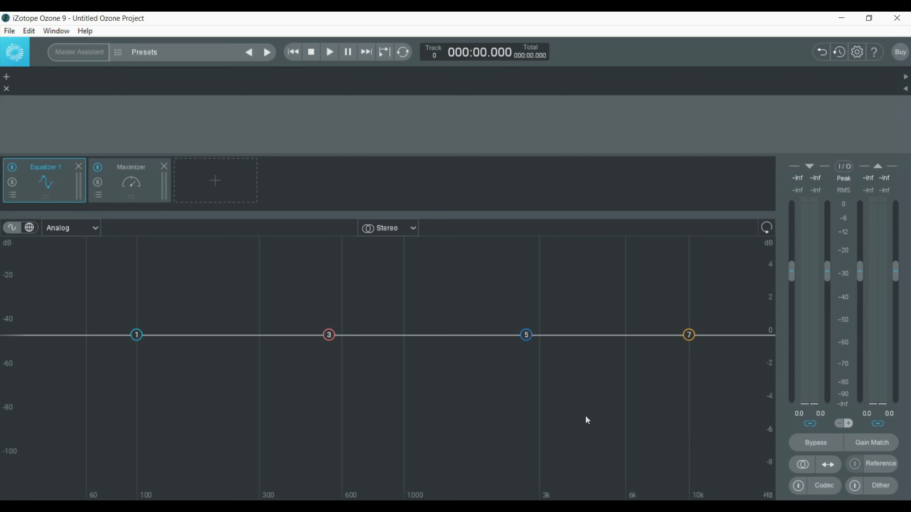
pyautogui.click(84, 235)
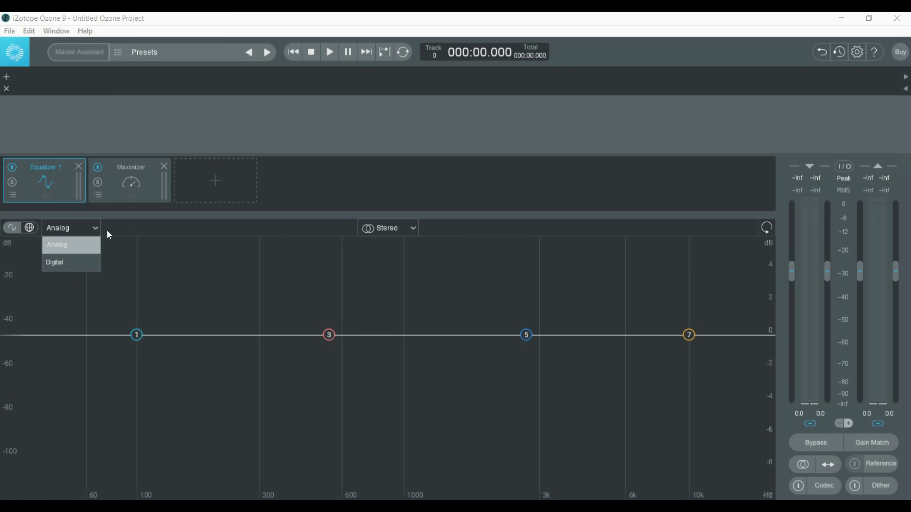
pyautogui.click(137, 231)
pyautogui.click(90, 232)
pyautogui.click(58, 265)
pyautogui.click(94, 233)
pyautogui.click(72, 244)
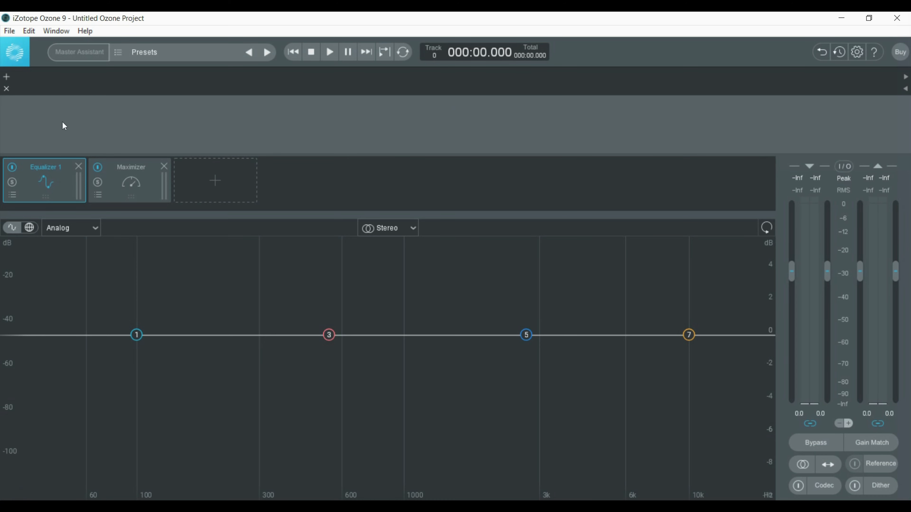
# - Close Ozone 9 and launch Lurssen Mastering Console from the desktop
pyautogui.click(897, 18)
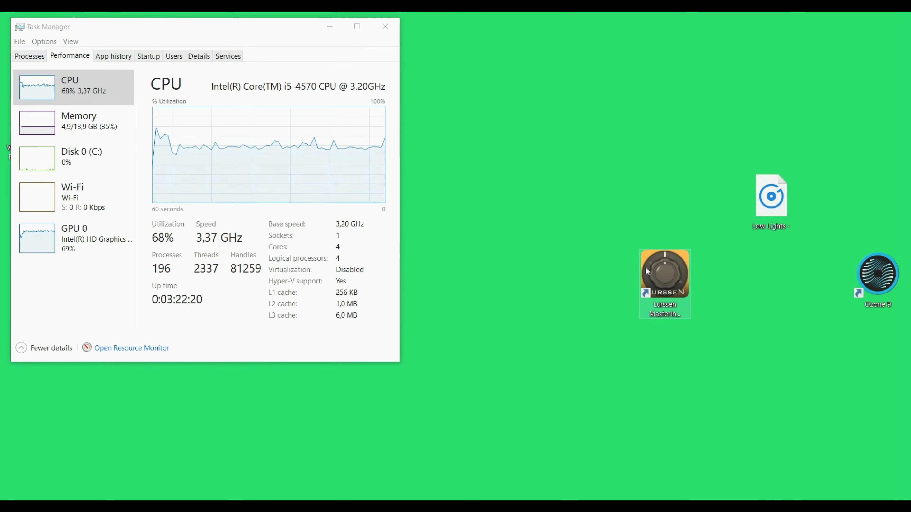
pyautogui.click(650, 283)
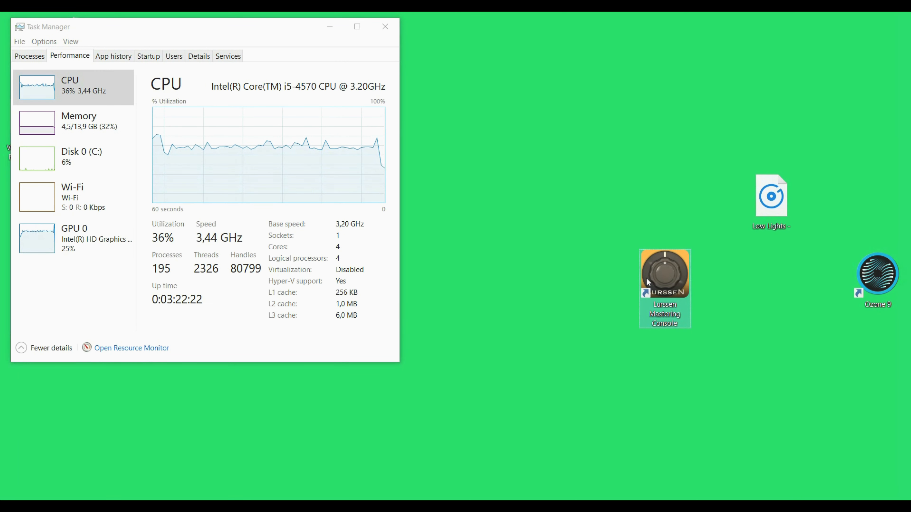
pyautogui.doubleClick(663, 279)
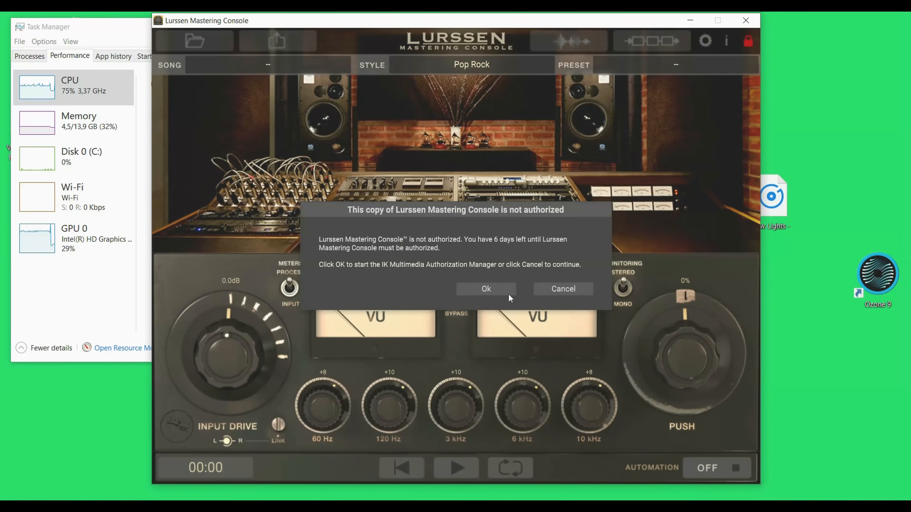
# - Load the Low Lights song and open its waveform view with the editing tools shown
pyautogui.click(502, 289)
pyautogui.click(459, 293)
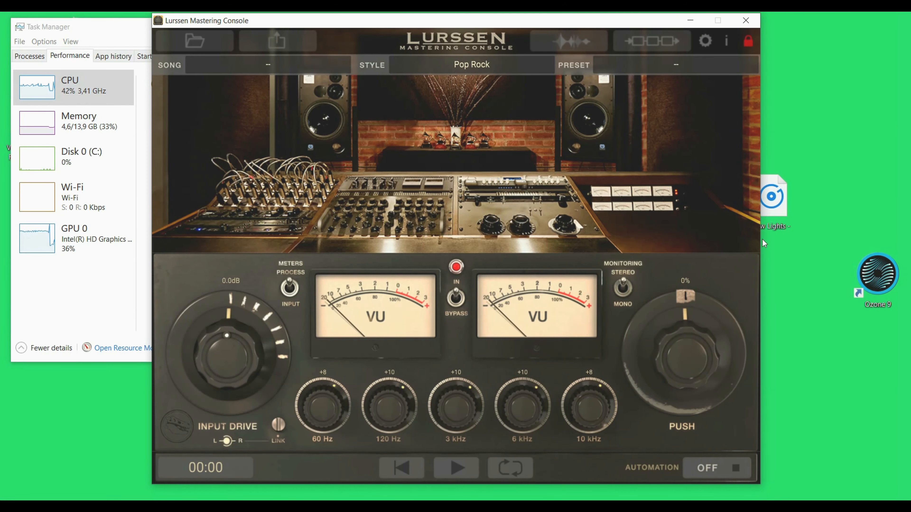
pyautogui.moveTo(286, 64); pyautogui.dragTo(279, 59)
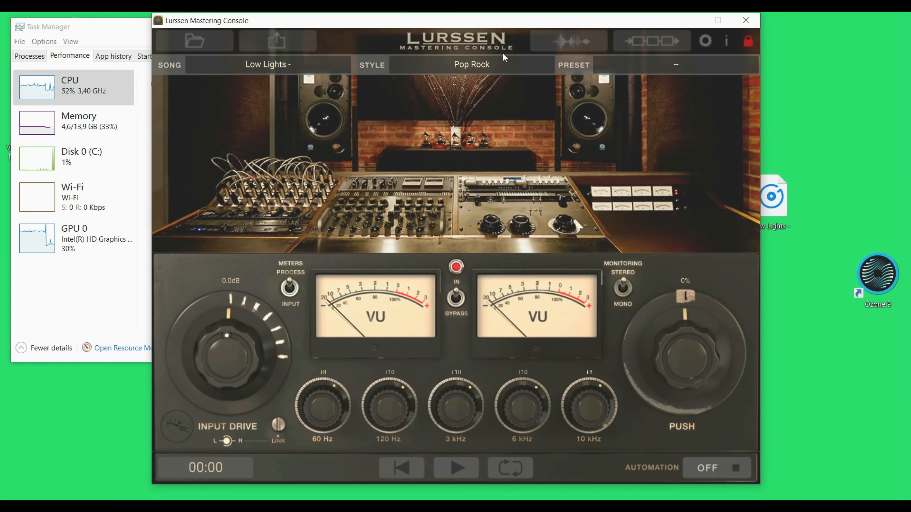
pyautogui.click(573, 44)
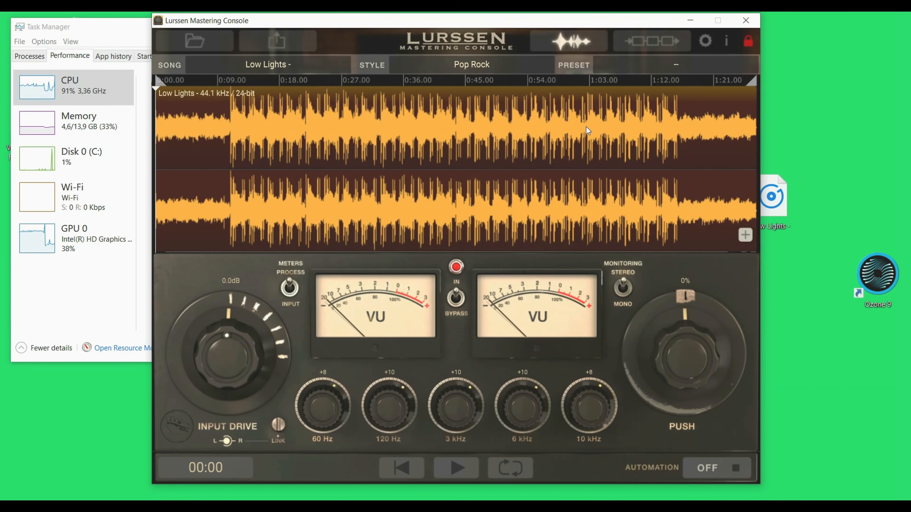
pyautogui.click(745, 236)
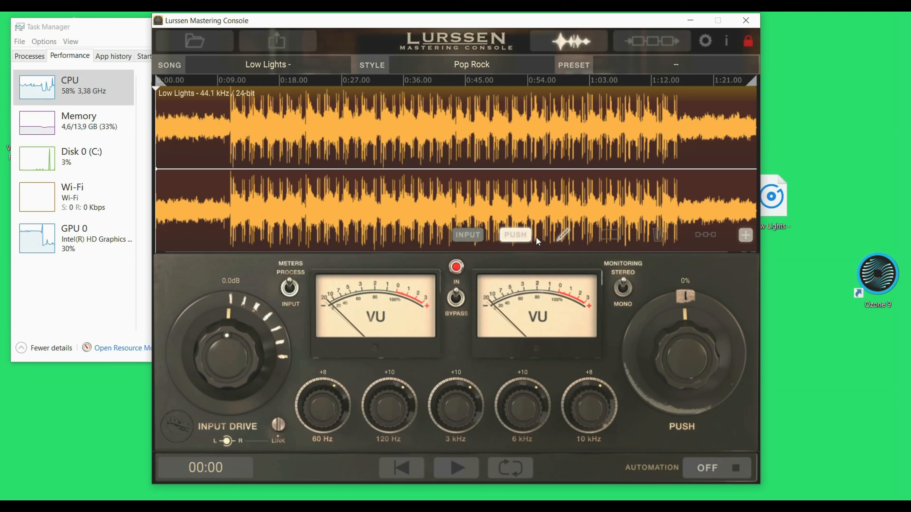
# - Set Push to +7% and Input Drive to -1.3 dB while playing the song
pyautogui.click(734, 468)
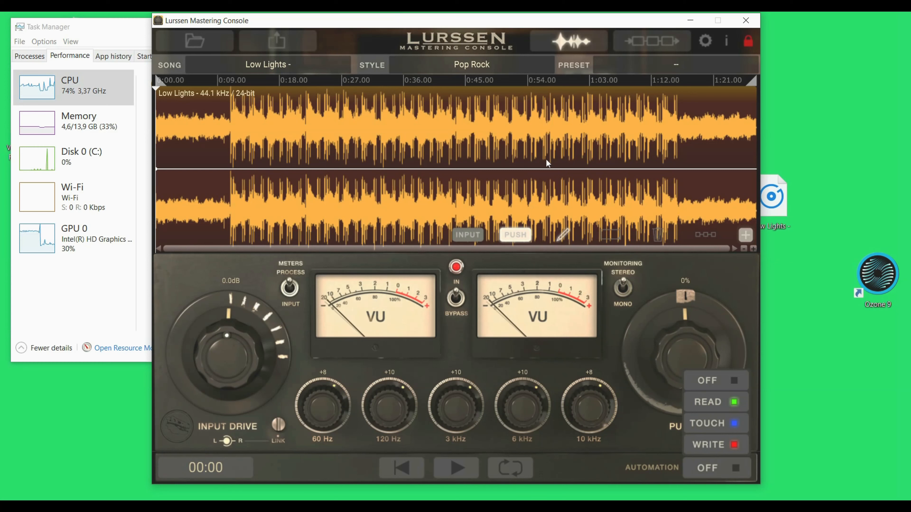
pyautogui.moveTo(650, 343); pyautogui.dragTo(644, 309)
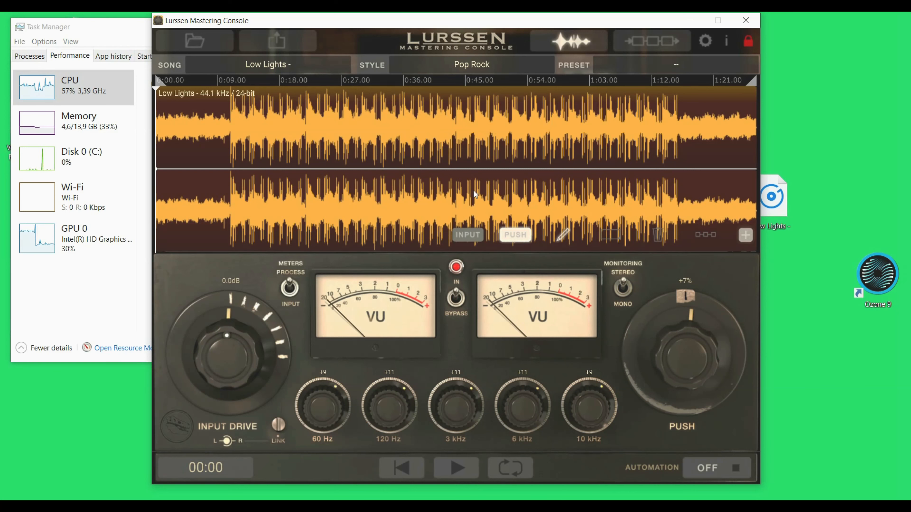
pyautogui.click(466, 470)
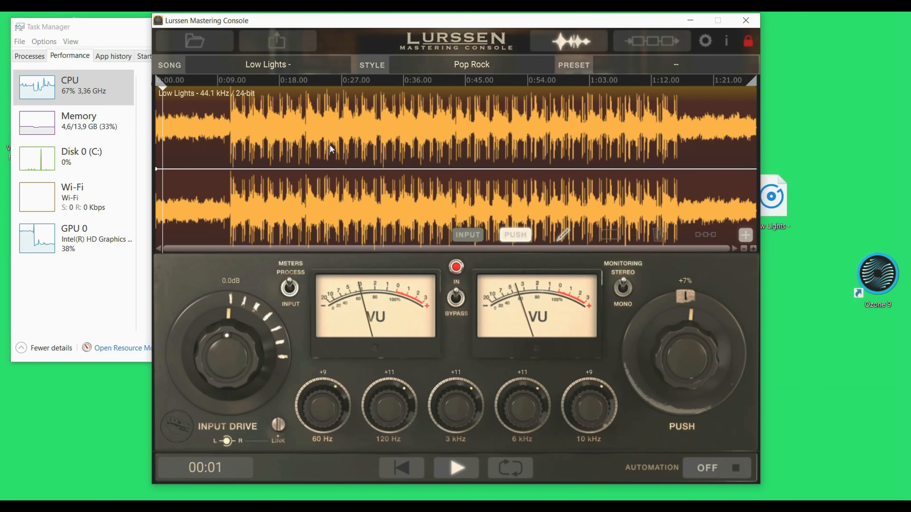
pyautogui.moveTo(226, 337)
pyautogui.mouseDown()
pyautogui.moveTo(217, 349)
pyautogui.moveTo(230, 341)
pyautogui.mouseUp()
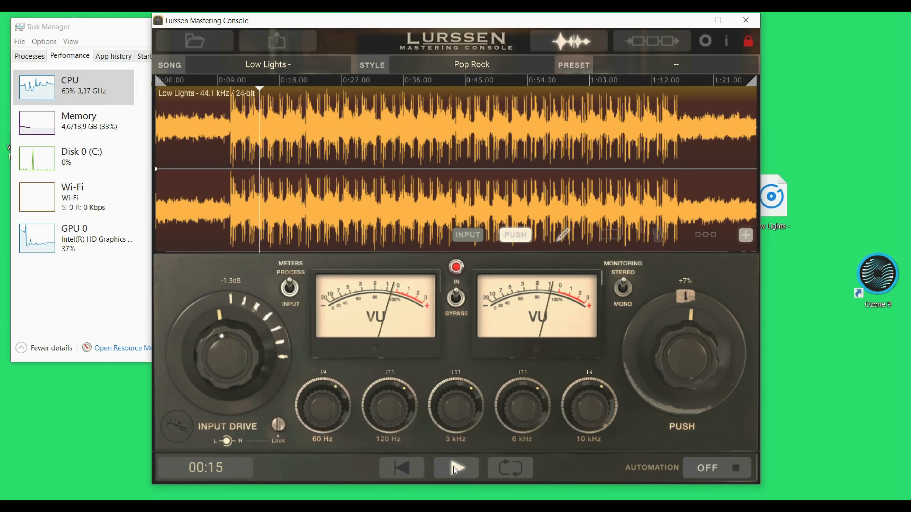
pyautogui.click(461, 465)
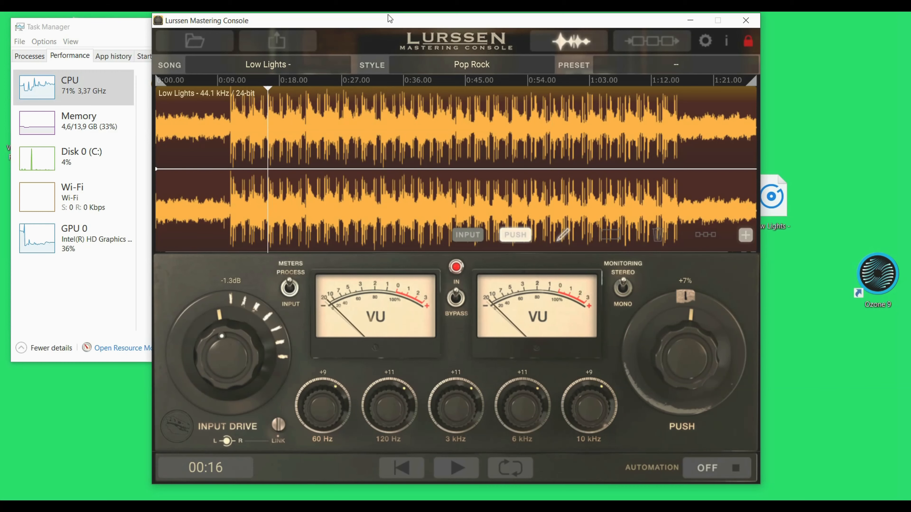
# - Switch the style to EDM, play it briefly and return to the song start
pyautogui.click(473, 63)
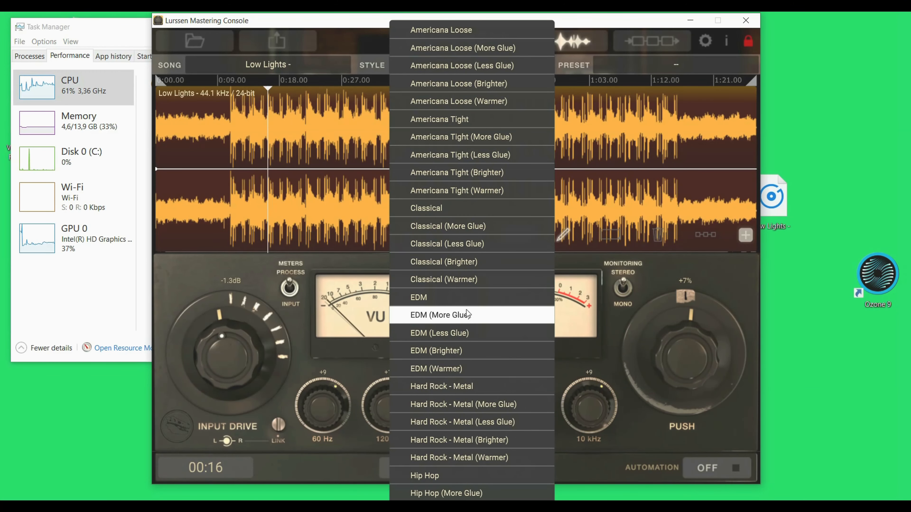
pyautogui.click(474, 298)
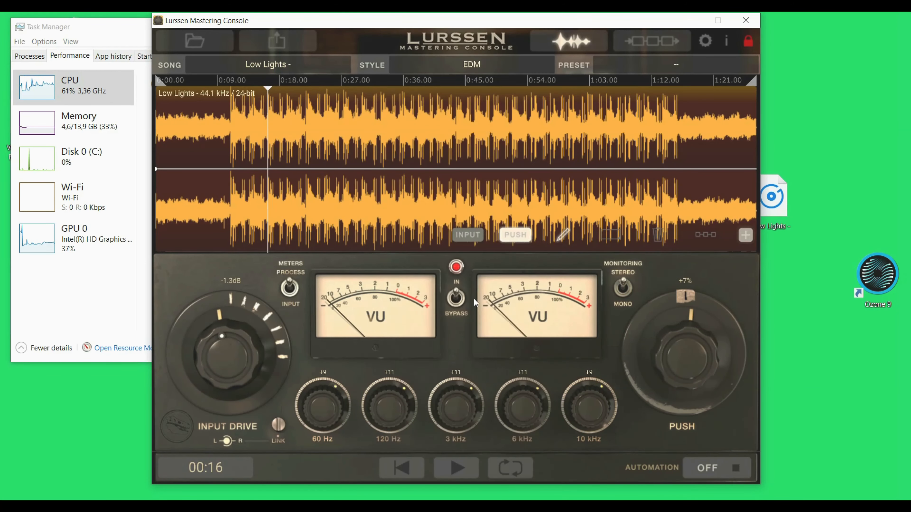
pyautogui.click(455, 466)
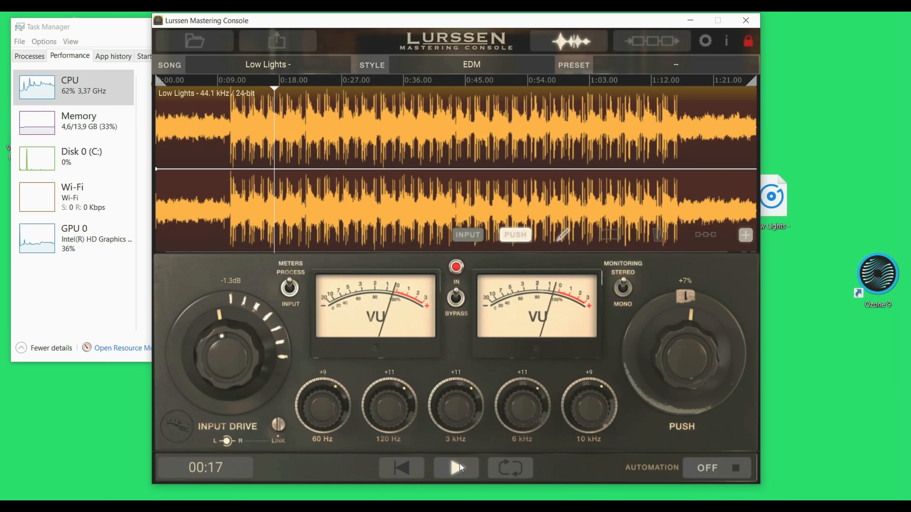
pyautogui.click(401, 464)
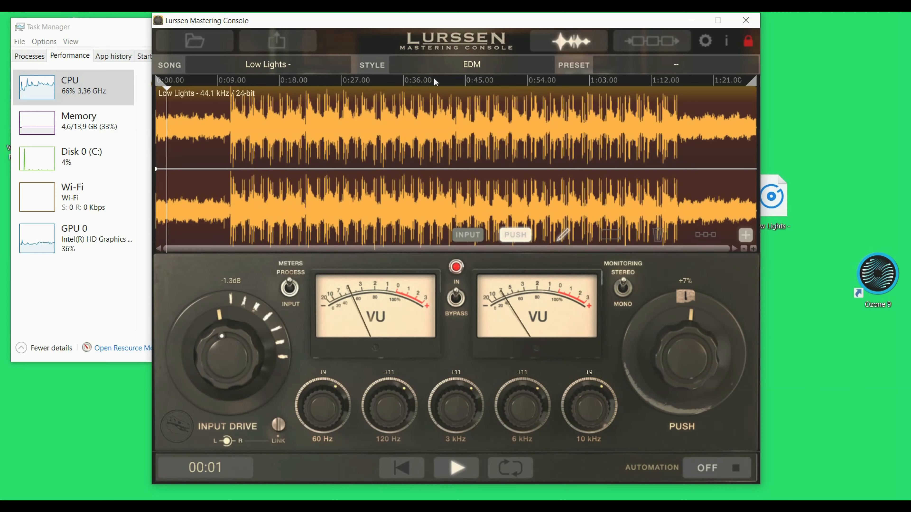
# - Set a loop region from about 0:03 to 0:15 and switch the style to Classical (More Glue)
pyautogui.moveTo(753, 87)
pyautogui.mouseDown()
pyautogui.moveTo(262, 96)
pyautogui.moveTo(283, 95)
pyautogui.mouseUp()
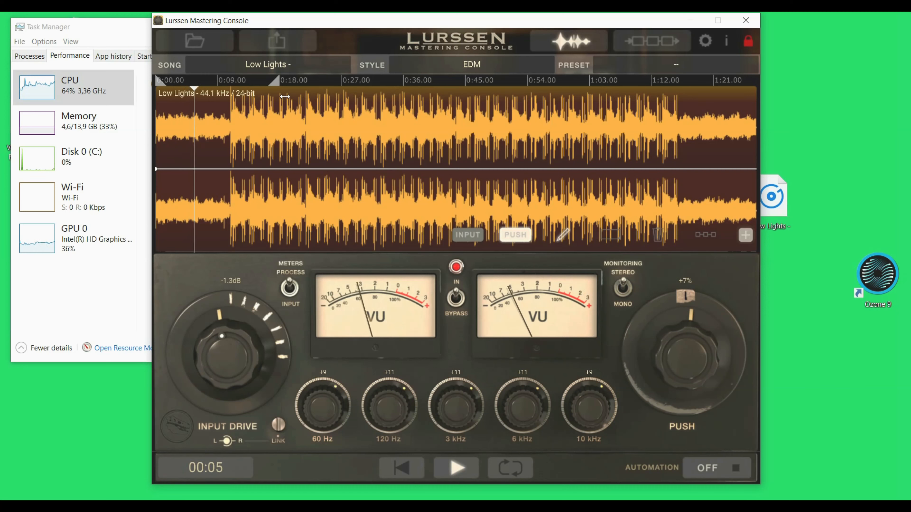
pyautogui.moveTo(164, 85); pyautogui.dragTo(201, 82)
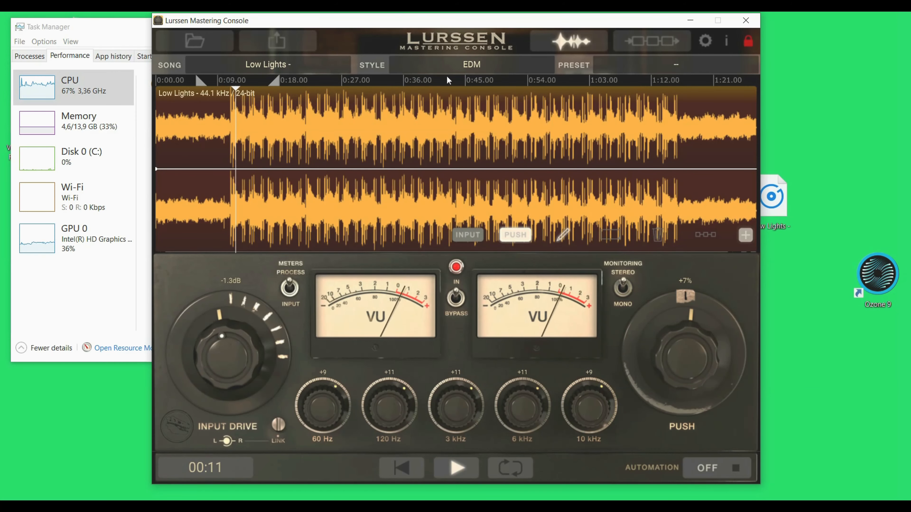
pyautogui.click(495, 72)
pyautogui.click(474, 226)
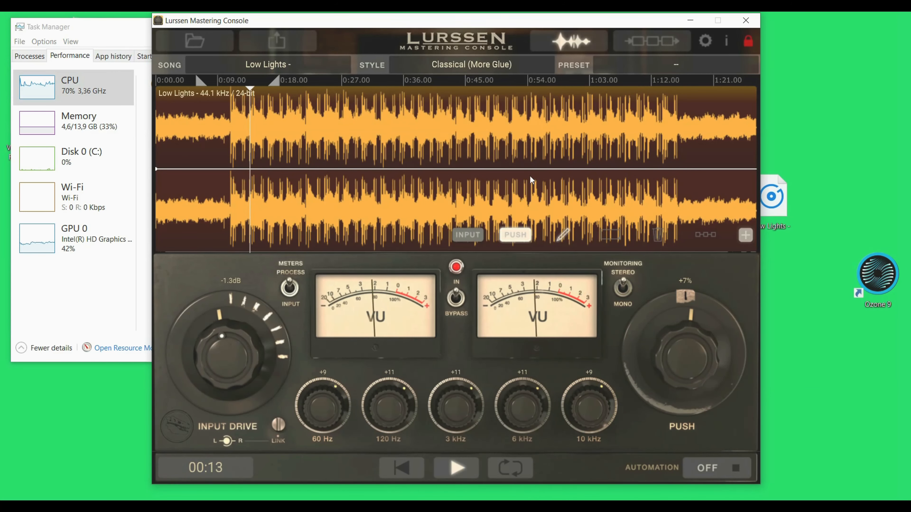
# - Switch the style to Hard Rock - Metal and set Input Drive to about 0.4 dB
pyautogui.click(511, 72)
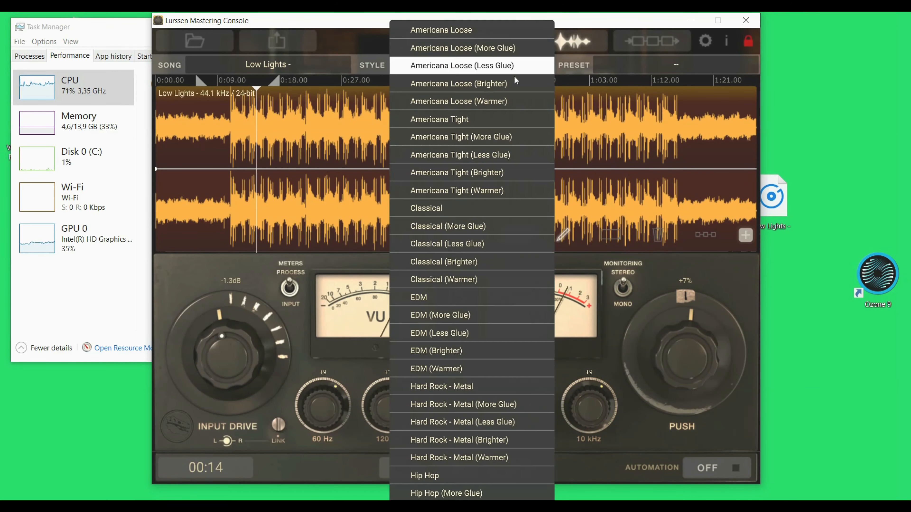
pyautogui.click(459, 390)
pyautogui.moveTo(216, 354); pyautogui.dragTo(207, 344)
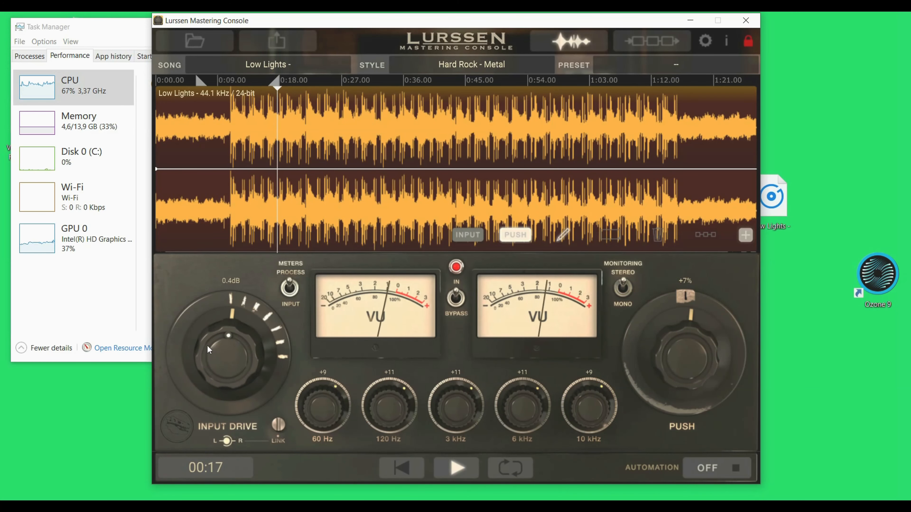
# - Adjust the 60 Hz, 120 Hz, 3 kHz, 6 kHz and 10 kHz knobs, set Push to -71%, and stop playback
pyautogui.moveTo(706, 360); pyautogui.dragTo(671, 457)
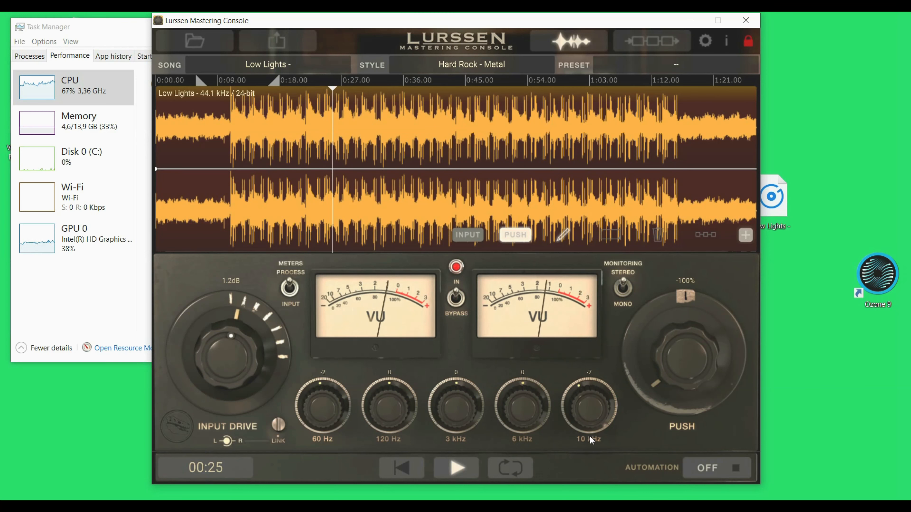
pyautogui.moveTo(578, 422); pyautogui.dragTo(516, 433)
pyautogui.moveTo(419, 398); pyautogui.dragTo(436, 432)
pyautogui.moveTo(384, 408); pyautogui.dragTo(315, 414)
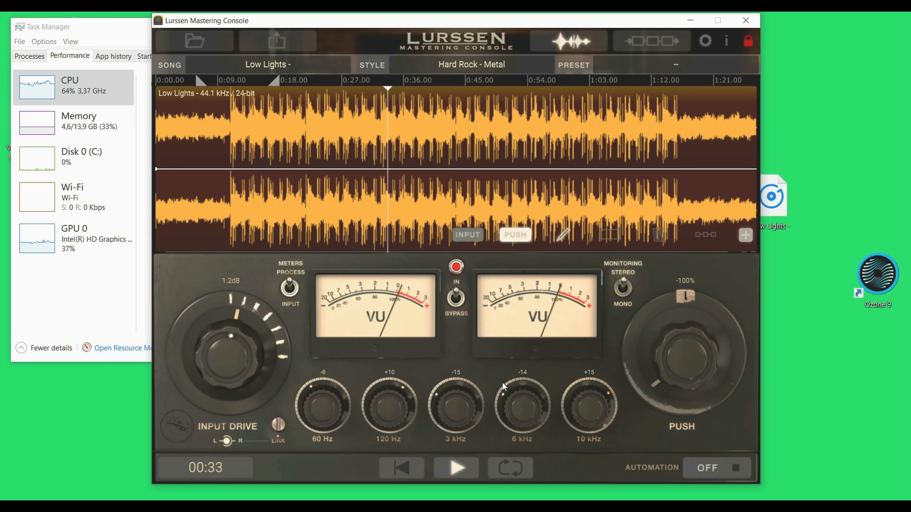
pyautogui.moveTo(695, 365); pyautogui.dragTo(678, 339)
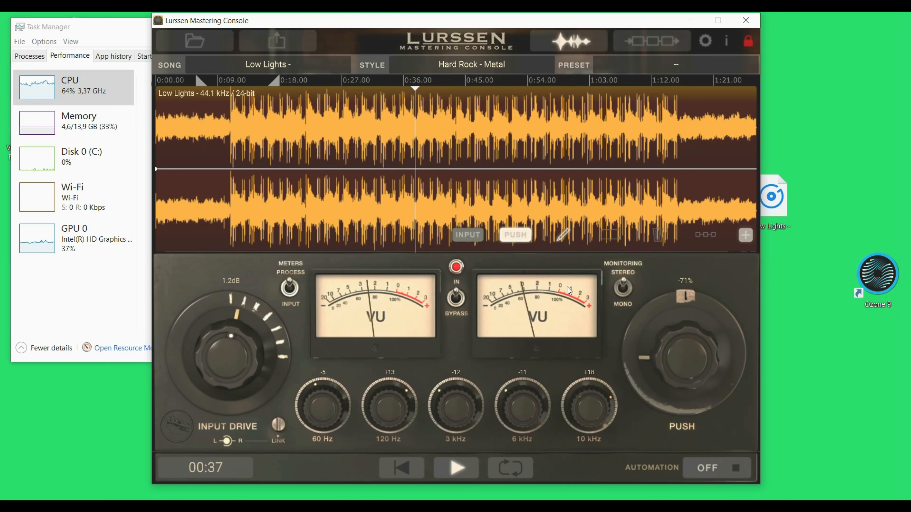
pyautogui.press('space')
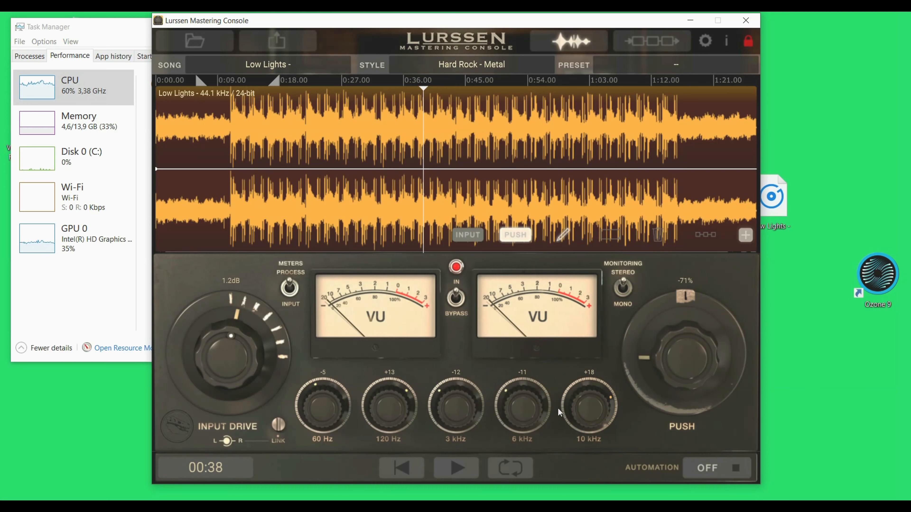
# - Set Push to about -56% and switch the style to Hip Hop (Warmer)
pyautogui.moveTo(669, 364); pyautogui.dragTo(672, 358)
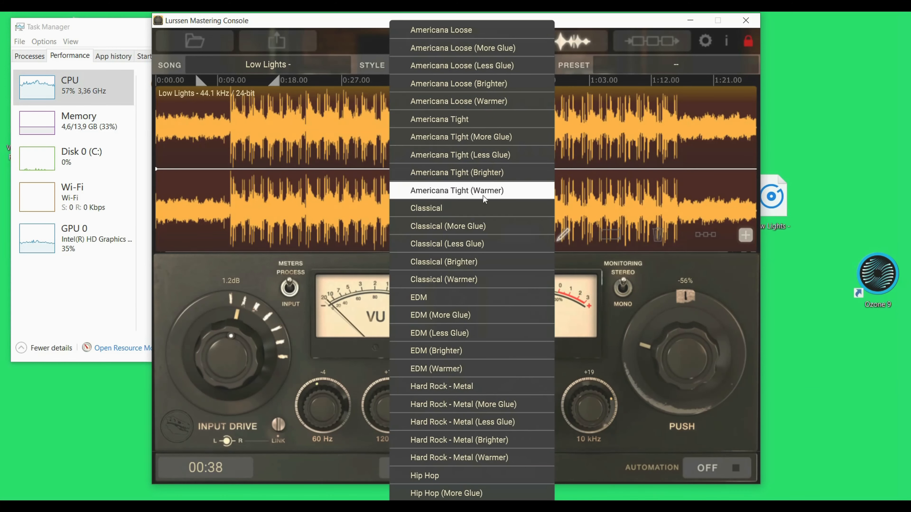
pyautogui.scroll(-5, 500, 423)
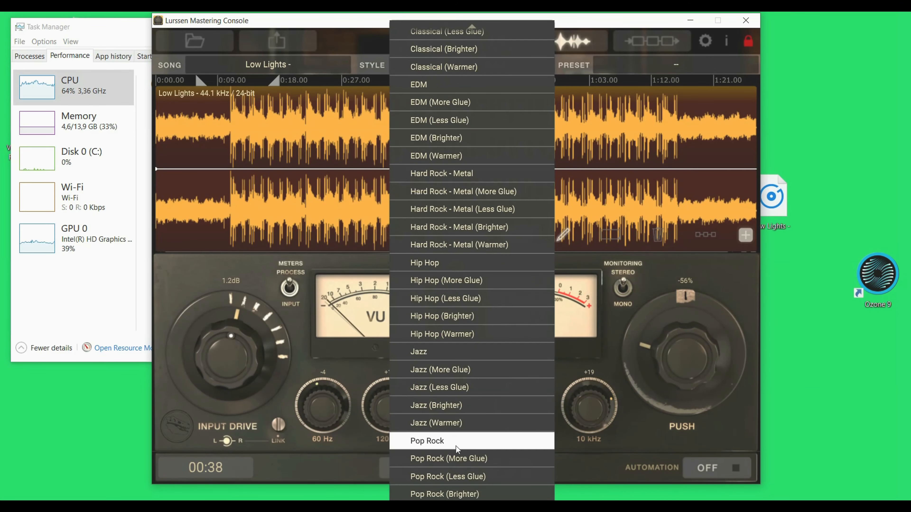
pyautogui.click(487, 335)
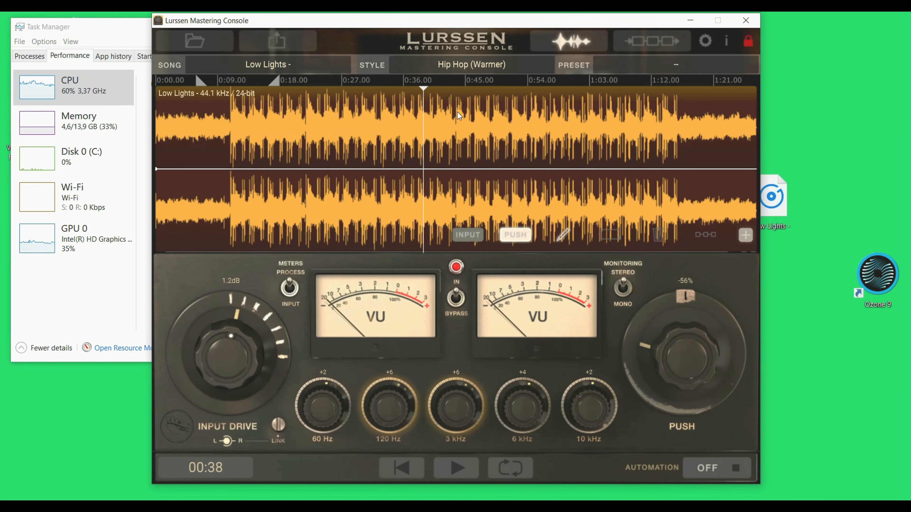
# - Move the playhead to about 0:08, enable looping and start playback
pyautogui.click(218, 81)
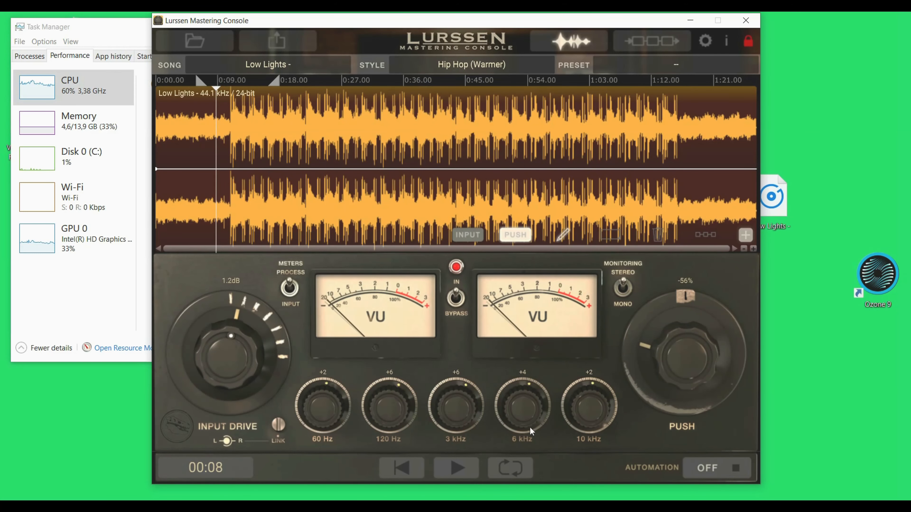
pyautogui.click(510, 467)
pyautogui.click(461, 469)
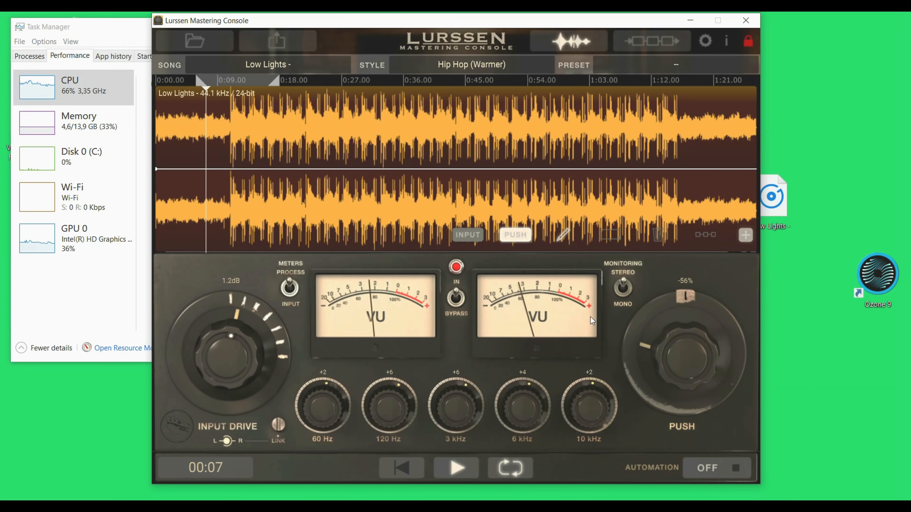
# - Set the EQ bands to +6, 0, +11, -2 and +7 and Push to -39%
pyautogui.moveTo(585, 412); pyautogui.dragTo(583, 406)
pyautogui.moveTo(517, 404); pyautogui.dragTo(457, 409)
pyautogui.moveTo(389, 404); pyautogui.dragTo(389, 421)
pyautogui.moveTo(328, 404); pyautogui.dragTo(320, 400)
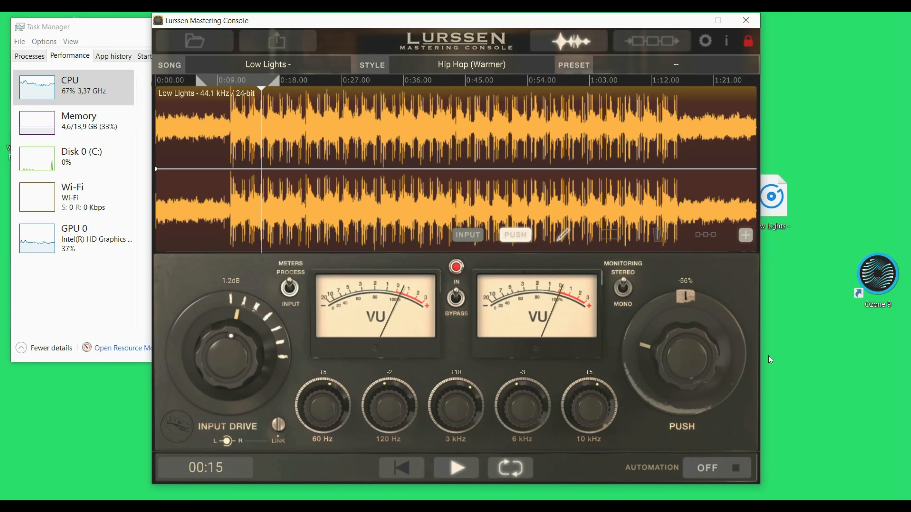
pyautogui.moveTo(679, 357); pyautogui.dragTo(678, 348)
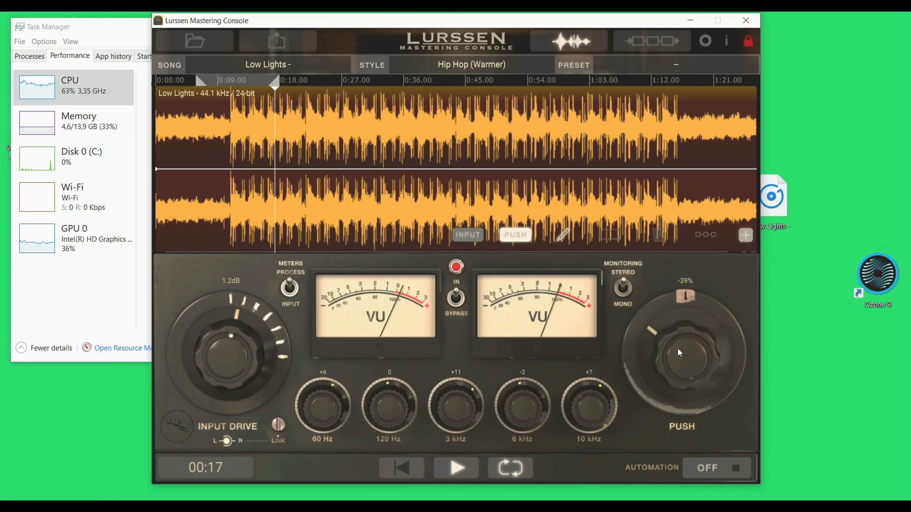
# - Stop playback and set the automation mode to Write
pyautogui.click(447, 466)
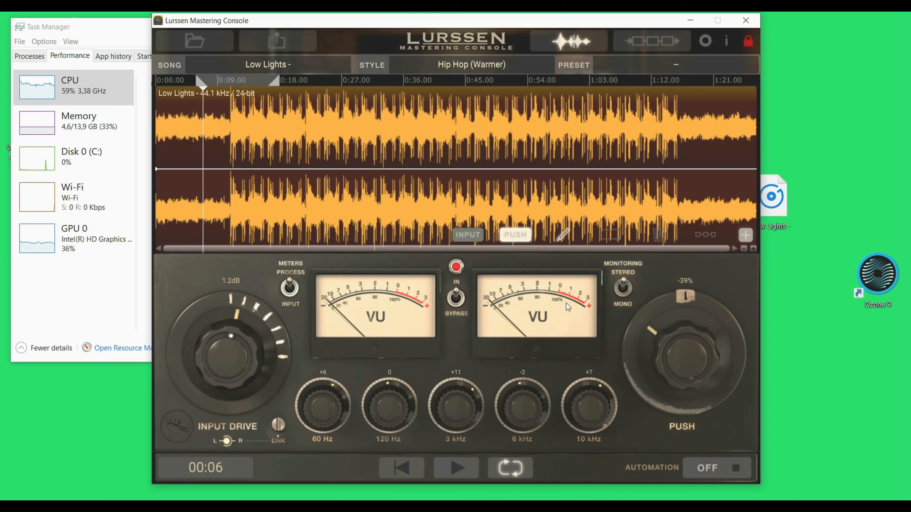
pyautogui.click(697, 463)
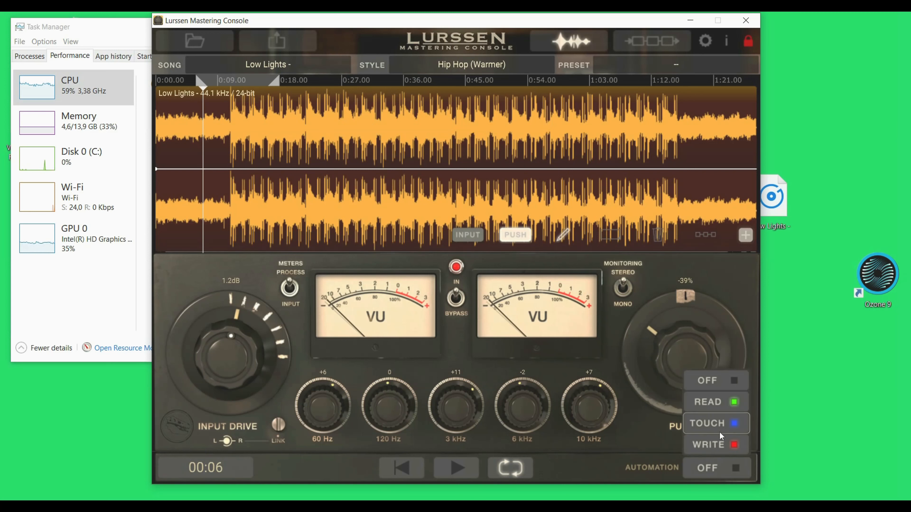
pyautogui.click(718, 445)
# - Draw a Push automation envelope with several points over the song's intro and play it back
pyautogui.click(210, 169)
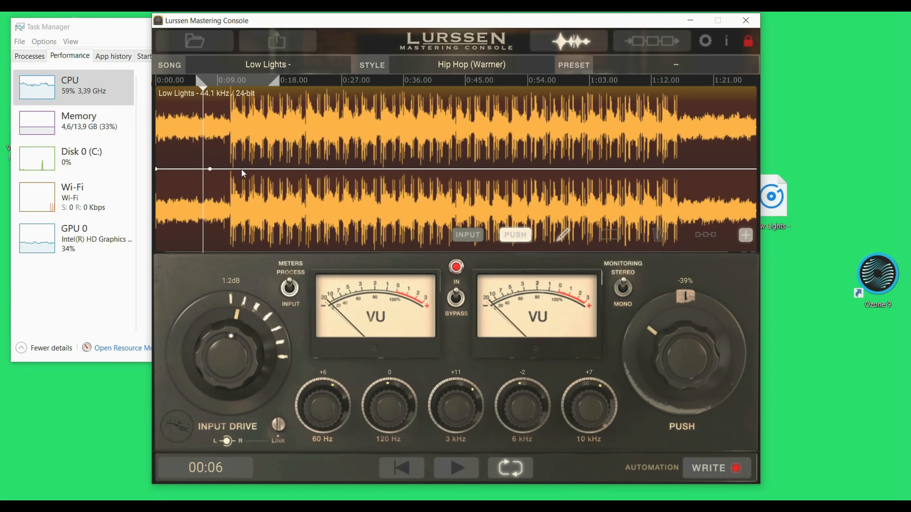
pyautogui.moveTo(242, 169); pyautogui.dragTo(371, 189)
pyautogui.moveTo(194, 169); pyautogui.dragTo(177, 204)
pyautogui.moveTo(231, 162); pyautogui.dragTo(234, 215)
pyautogui.moveTo(280, 147); pyautogui.dragTo(188, 171)
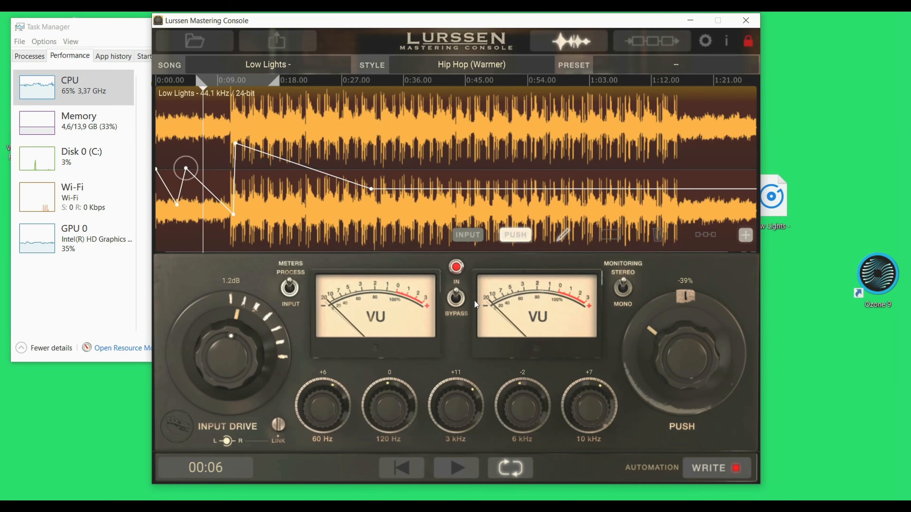
pyautogui.click(476, 468)
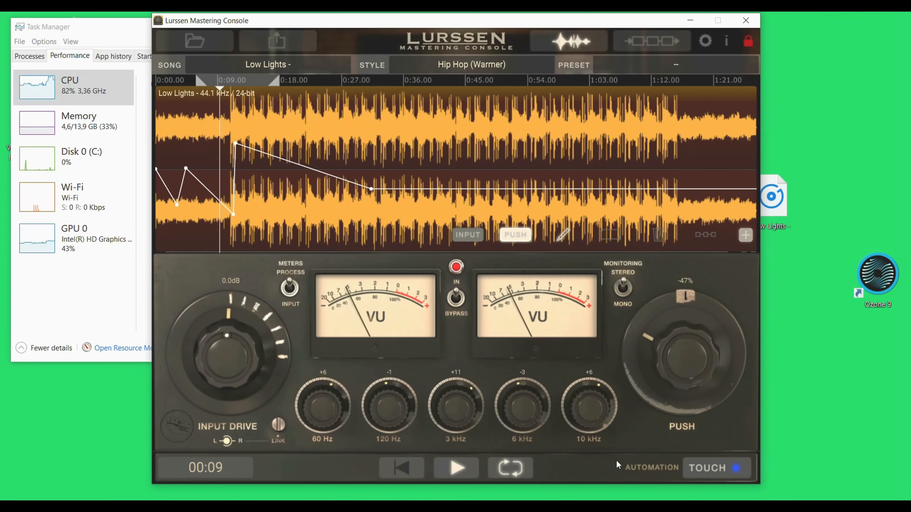
pyautogui.press('space')
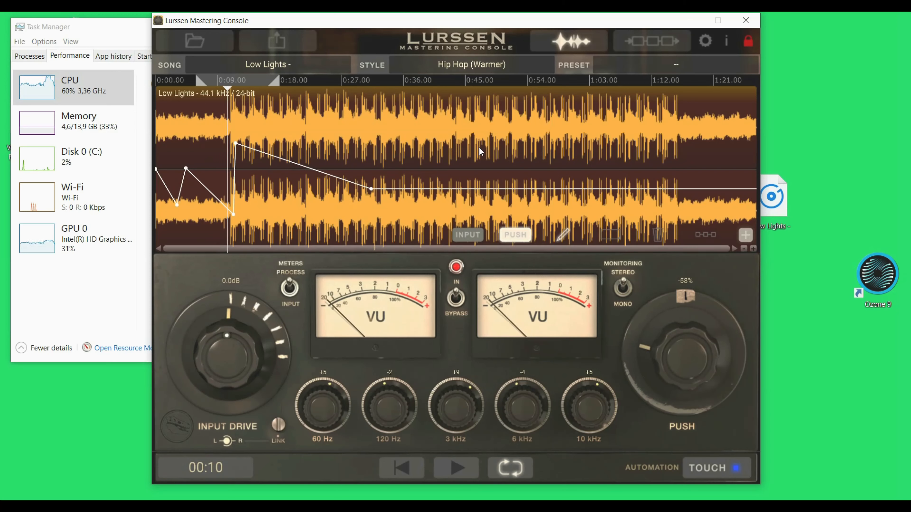
# - Open the signal chain view and review the export options for format, bit depth and render type without exporting
pyautogui.click(650, 40)
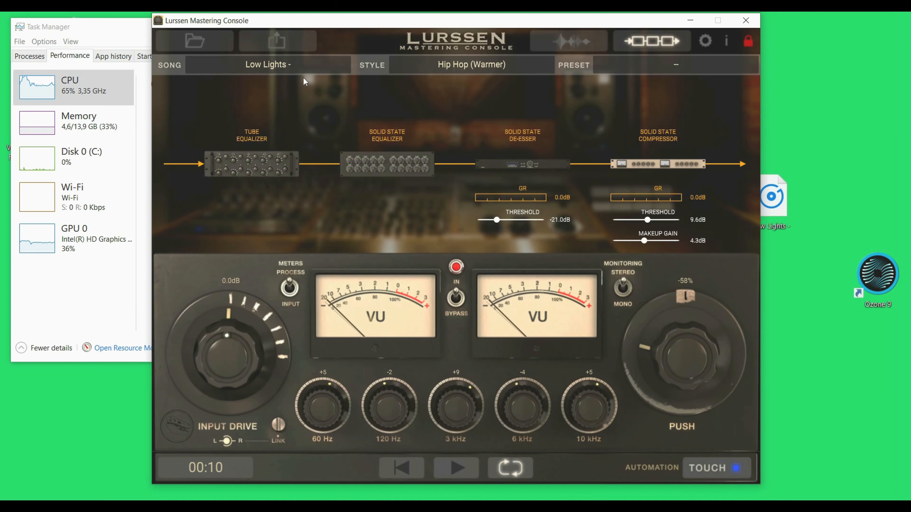
pyautogui.click(273, 43)
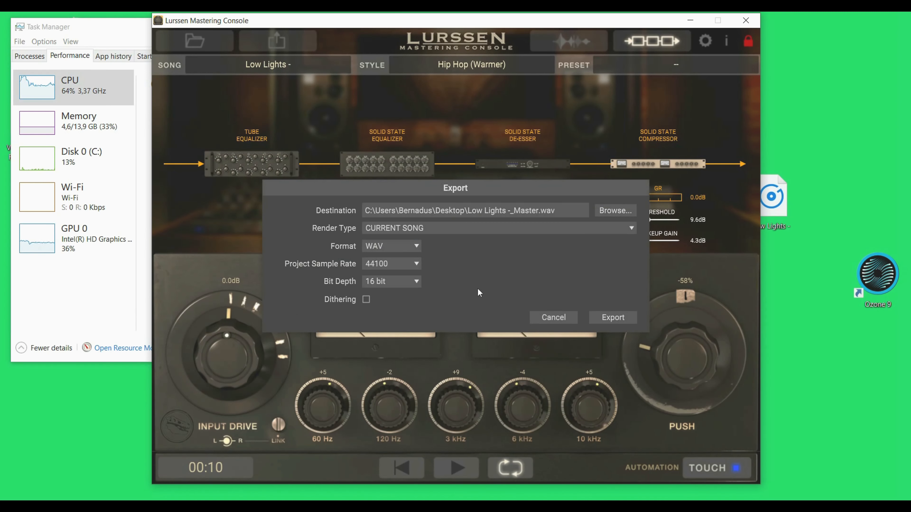
pyautogui.click(413, 250)
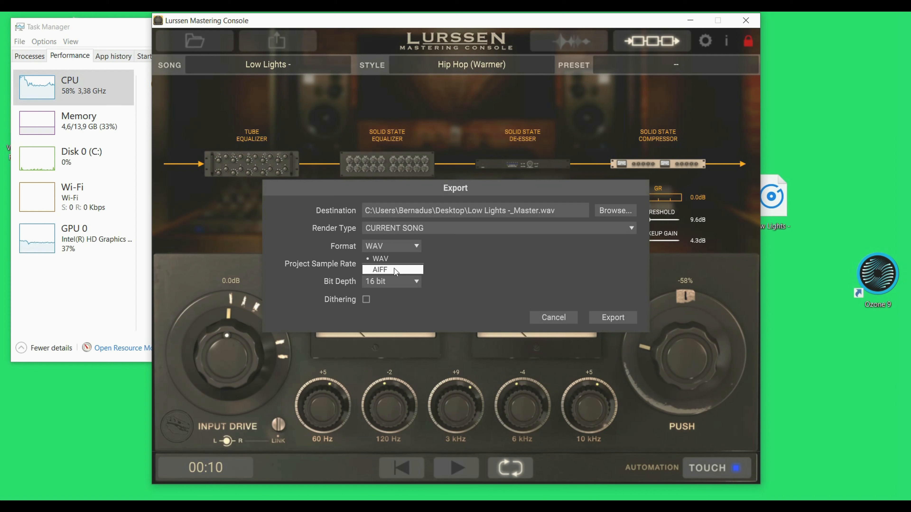
pyautogui.click(407, 258)
pyautogui.click(417, 282)
pyautogui.click(419, 281)
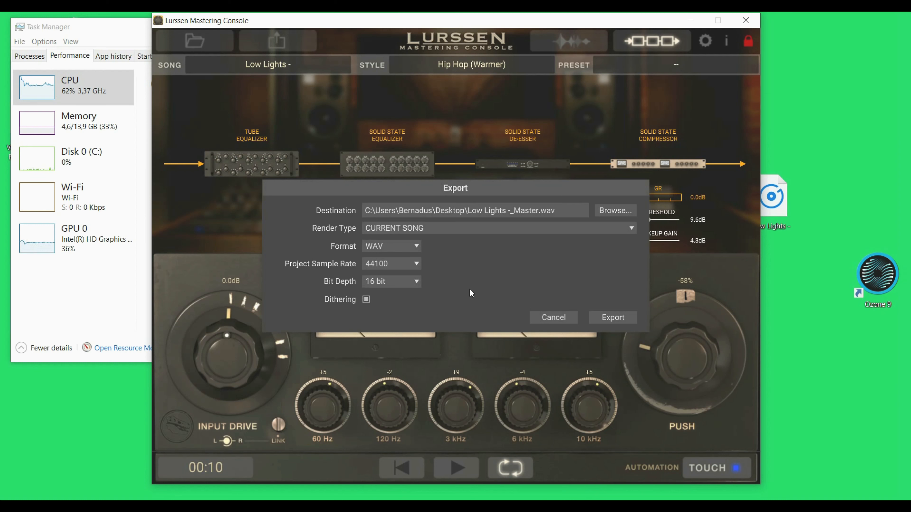
pyautogui.click(634, 234)
pyautogui.click(634, 233)
pyautogui.click(565, 318)
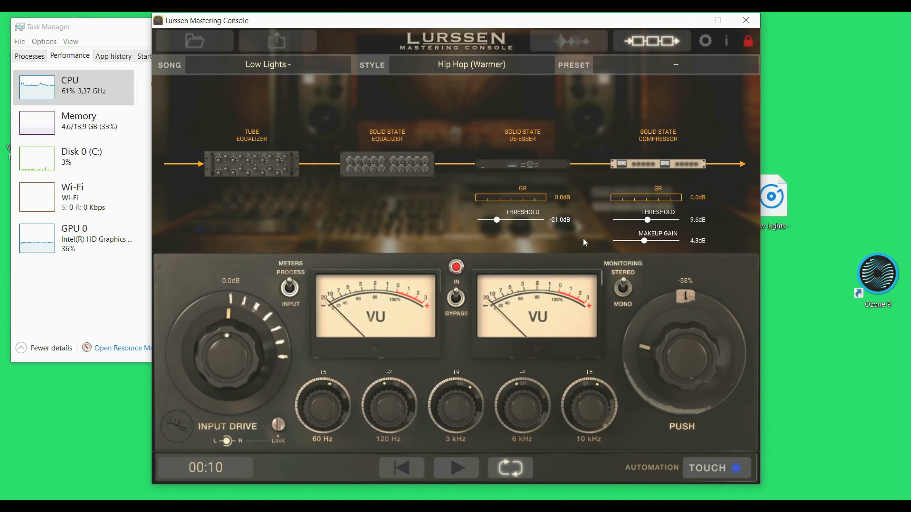
# - Close the Lurssen console discarding changes, then launch Ozone 9 and continue in trial mode
pyautogui.click(746, 22)
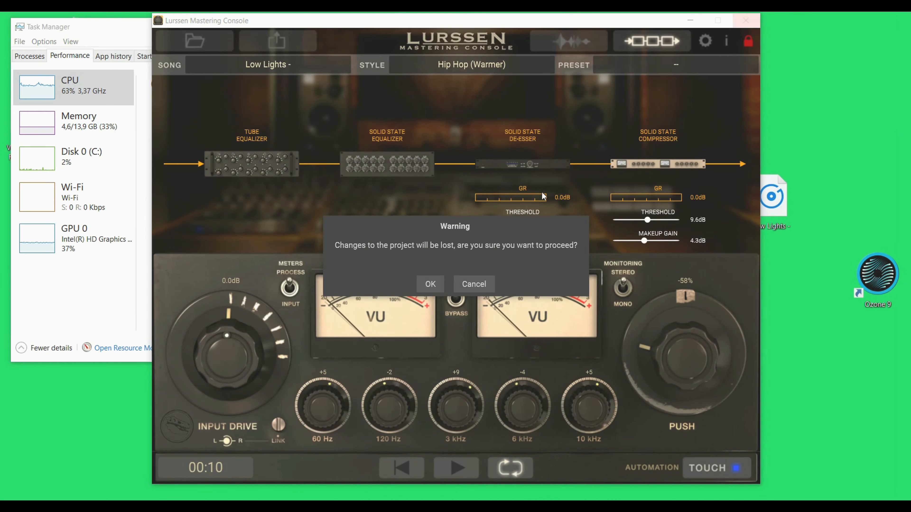
pyautogui.click(429, 284)
pyautogui.doubleClick(882, 286)
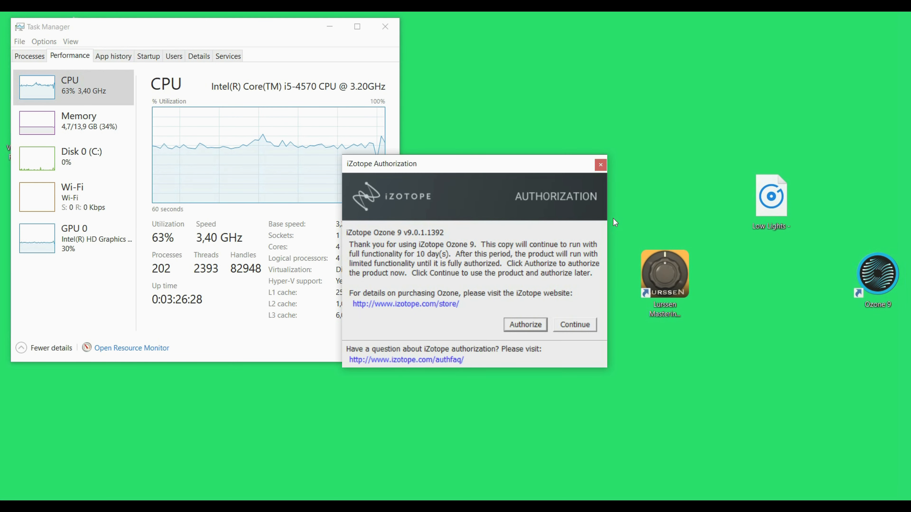
pyautogui.click(574, 324)
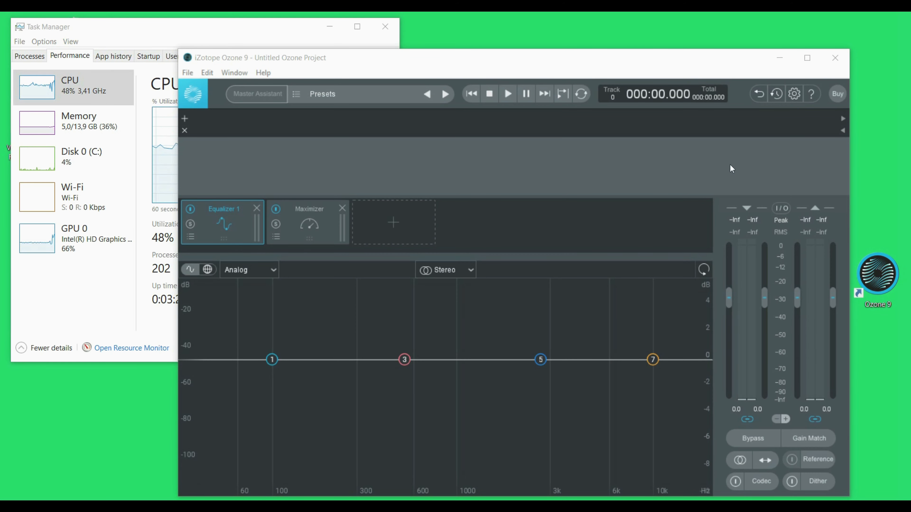
# - Arrange the Ozone 9 window with the Low Lights track beside Task Manager
pyautogui.moveTo(665, 68); pyautogui.dragTo(606, 63)
pyautogui.doubleClick(605, 62)
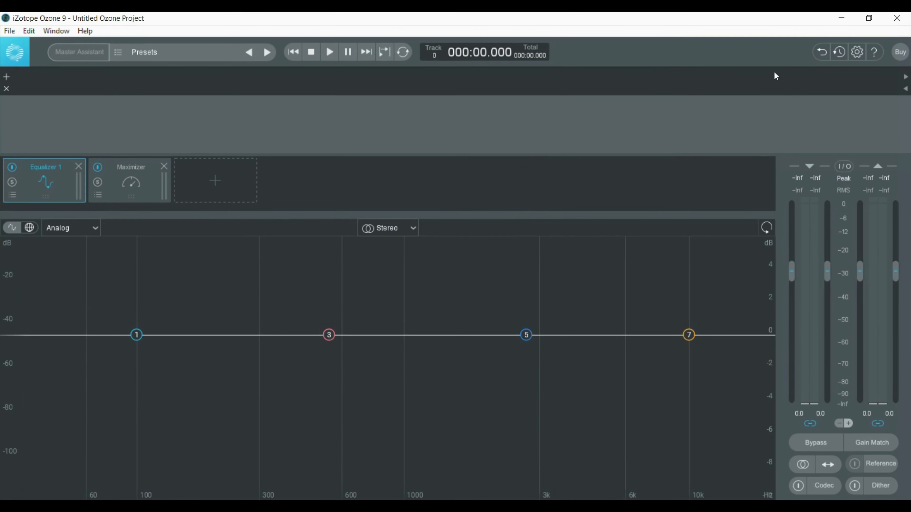
pyautogui.click(869, 18)
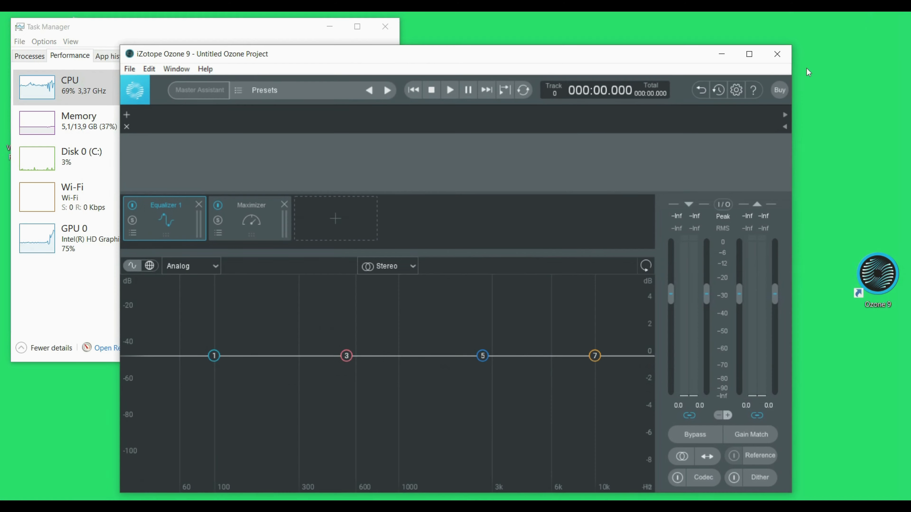
pyautogui.moveTo(663, 62); pyautogui.dragTo(578, 62)
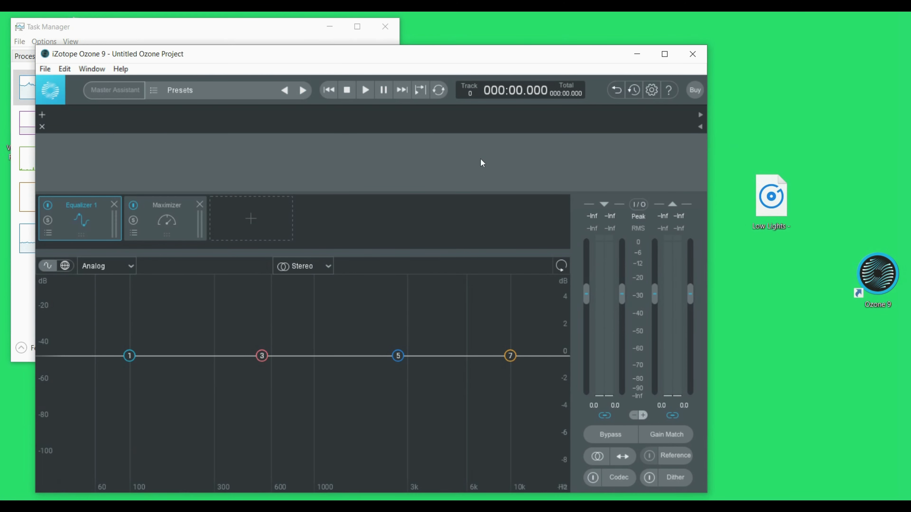
pyautogui.click(664, 54)
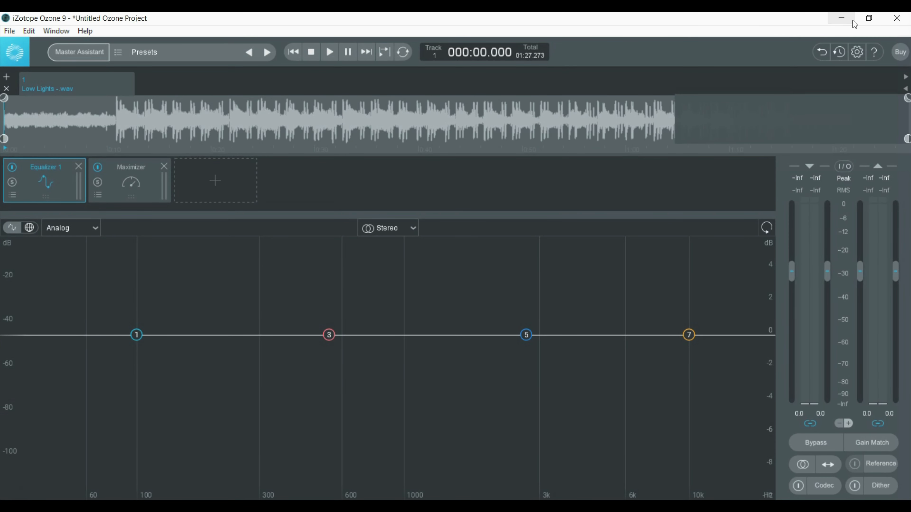
pyautogui.click(867, 19)
pyautogui.moveTo(464, 57); pyautogui.dragTo(610, 56)
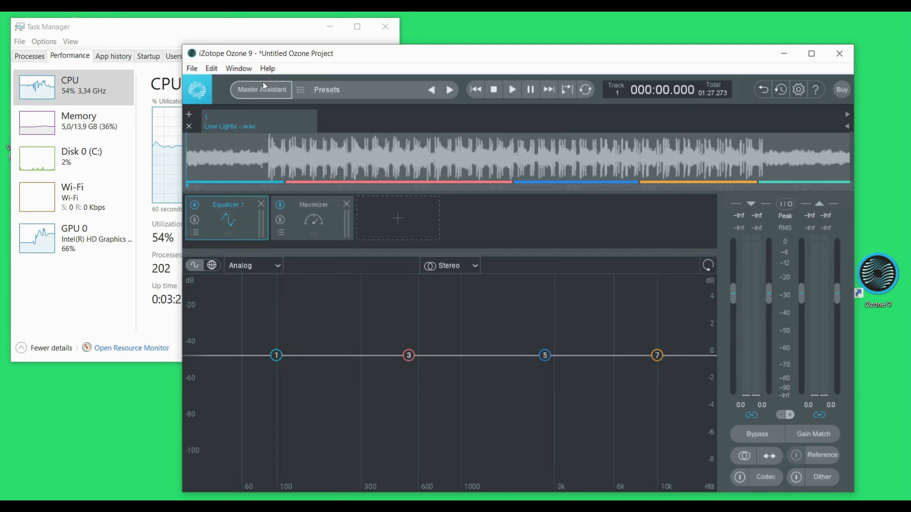
# - Run Master Assistant with Vintage modules, play the track for analysis, accept the suggestion and stop playback
pyautogui.click(259, 93)
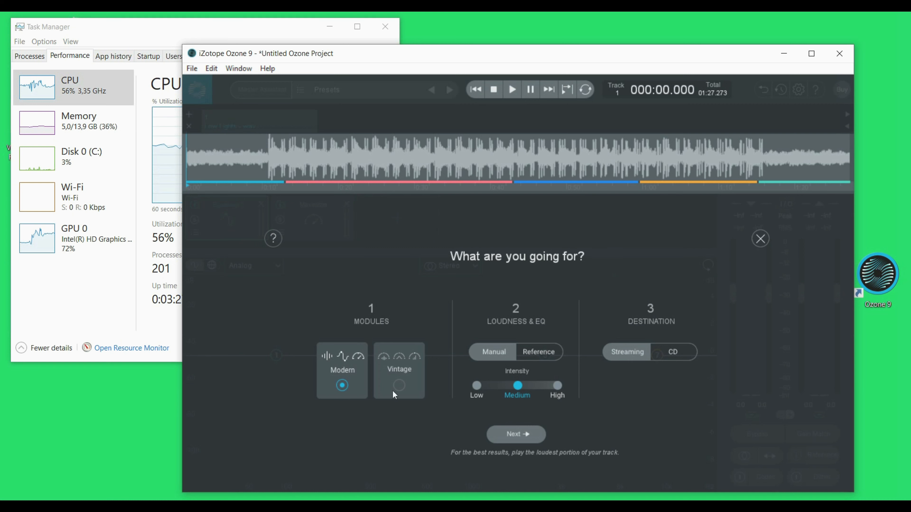
pyautogui.click(400, 386)
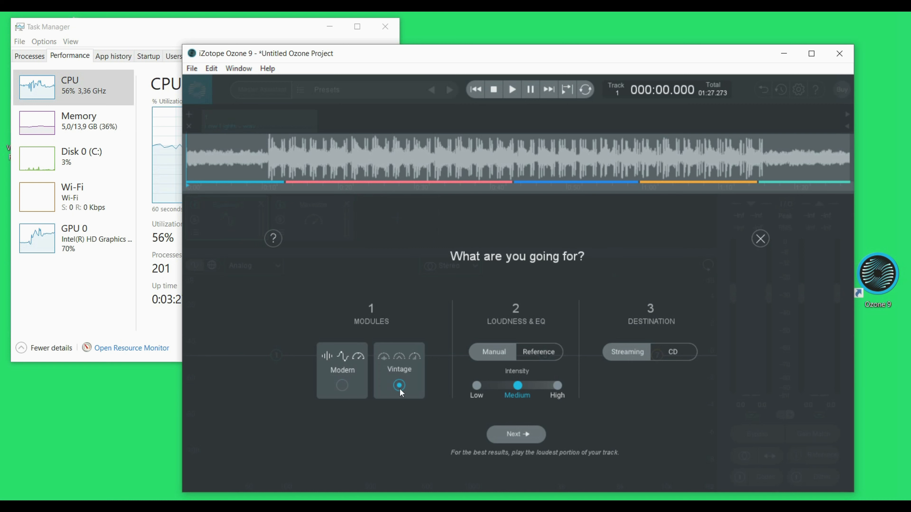
pyautogui.click(517, 433)
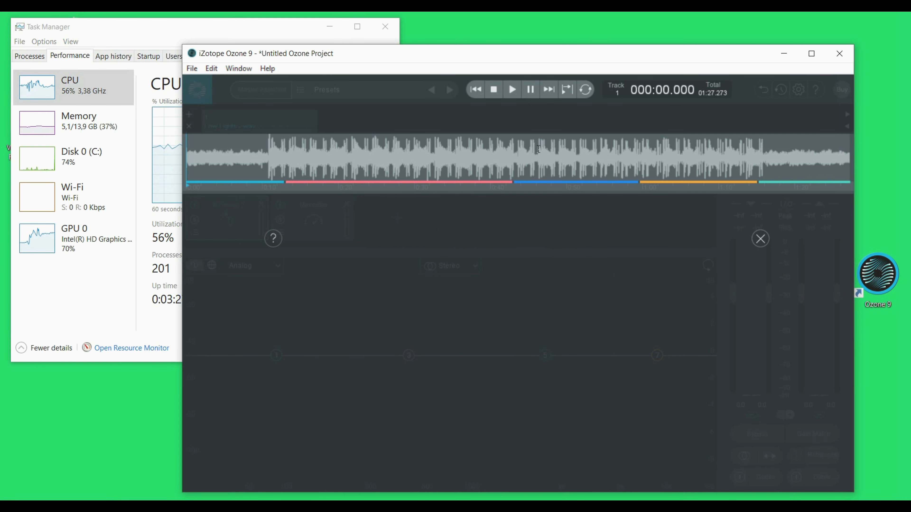
pyautogui.click(512, 90)
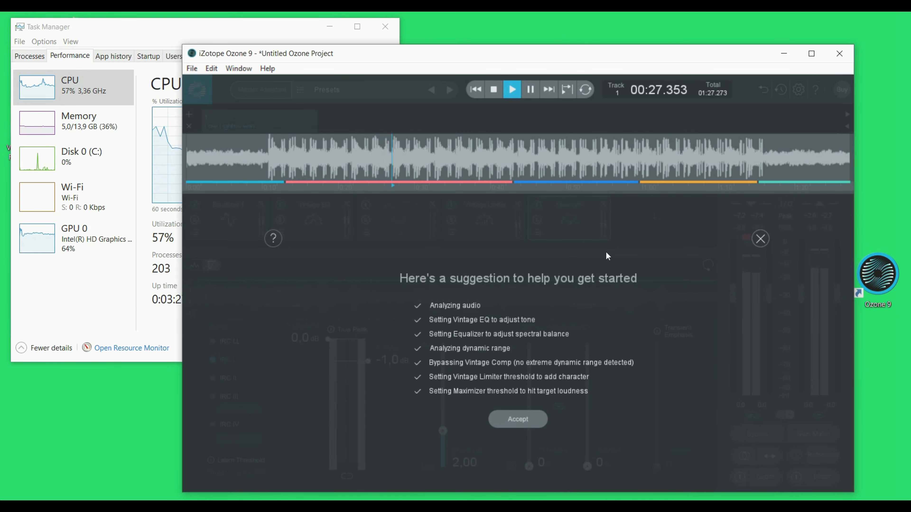
pyautogui.click(513, 419)
pyautogui.press('space')
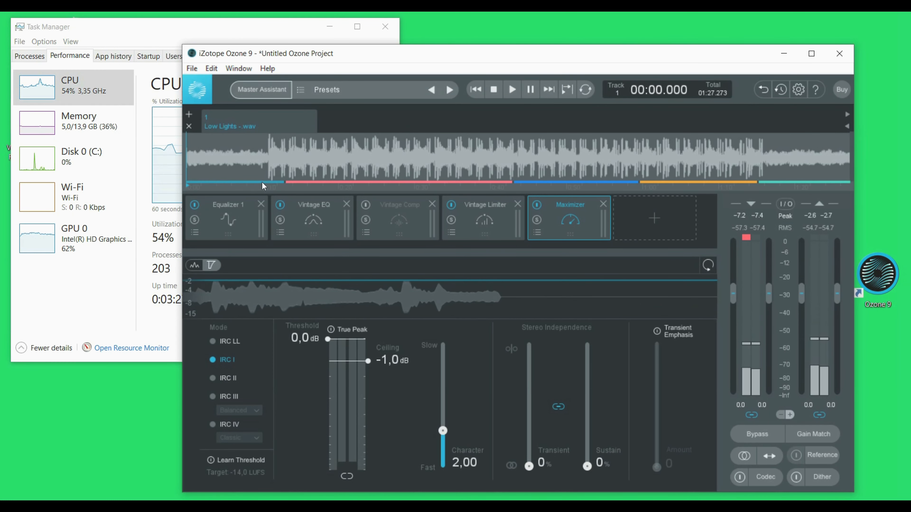
# - Add a short fade-in at the start and a fade-out at the end of the track
pyautogui.moveTo(187, 136); pyautogui.dragTo(208, 137)
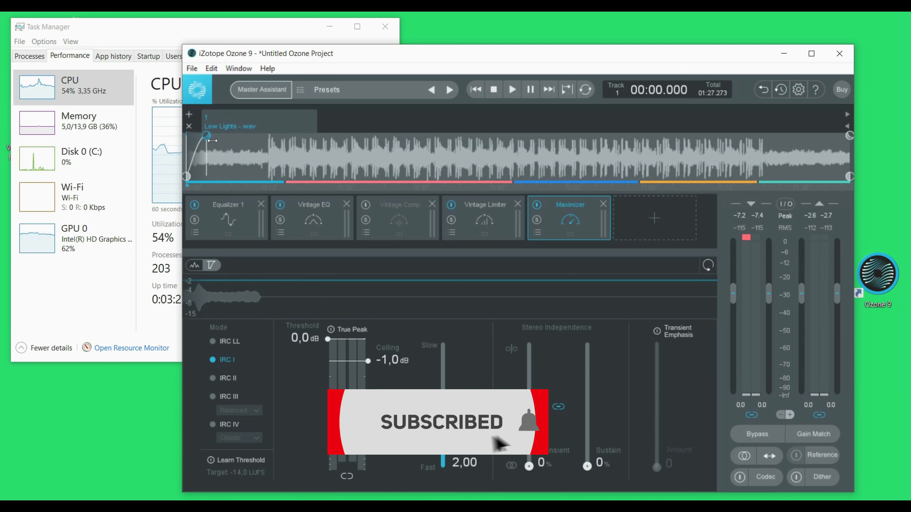
pyautogui.moveTo(851, 136); pyautogui.dragTo(829, 142)
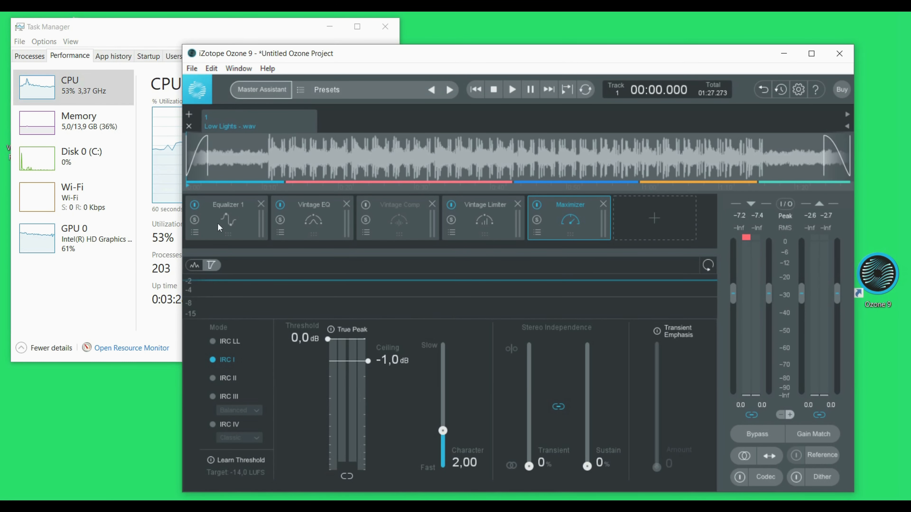
# - Inspect the Equalizer, Vintage EQ, Vintage Limiter and Maximizer modules of the generated chain
pyautogui.click(240, 230)
pyautogui.click(394, 228)
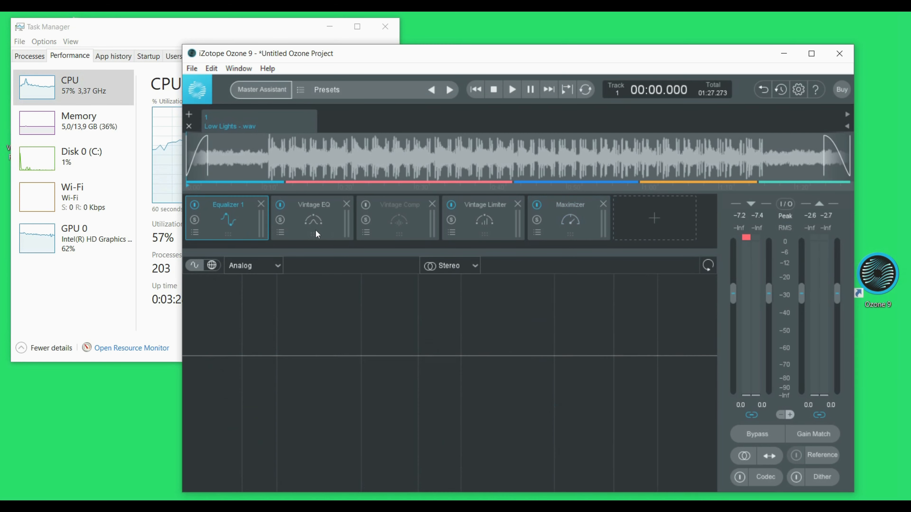
pyautogui.click(484, 226)
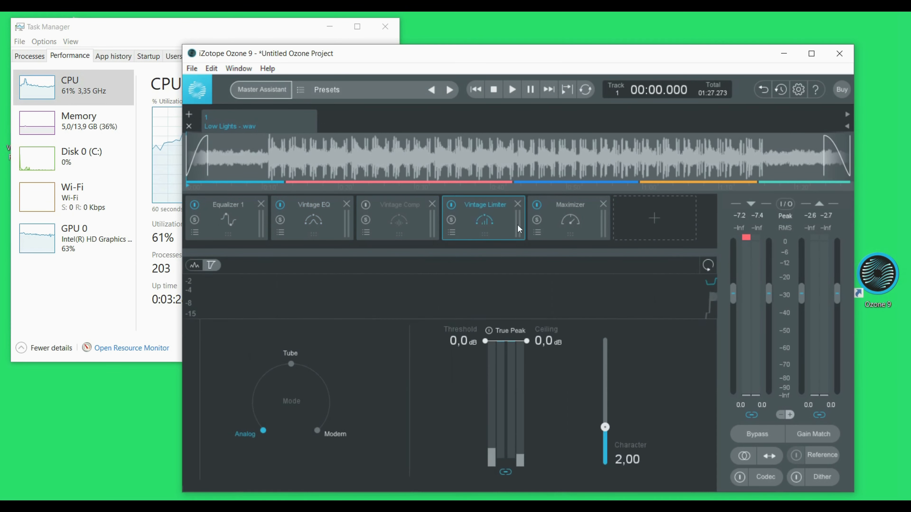
pyautogui.click(556, 223)
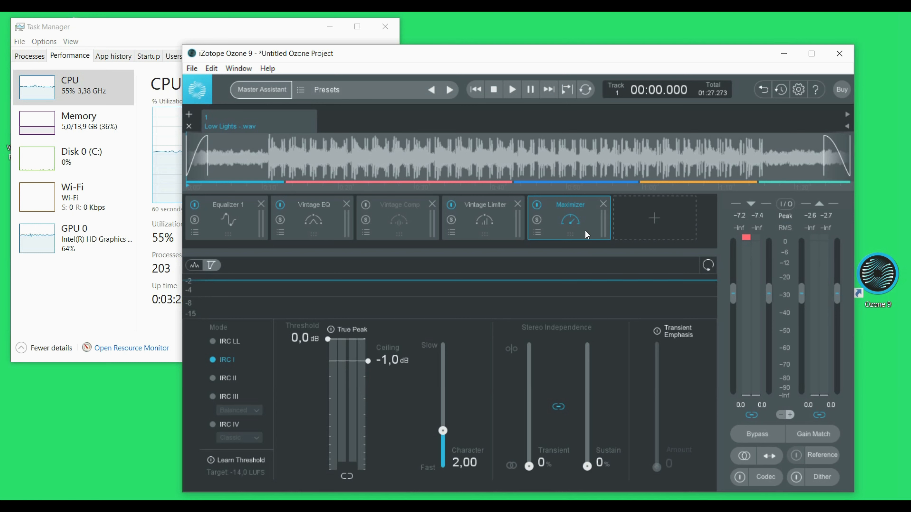
pyautogui.click(783, 54)
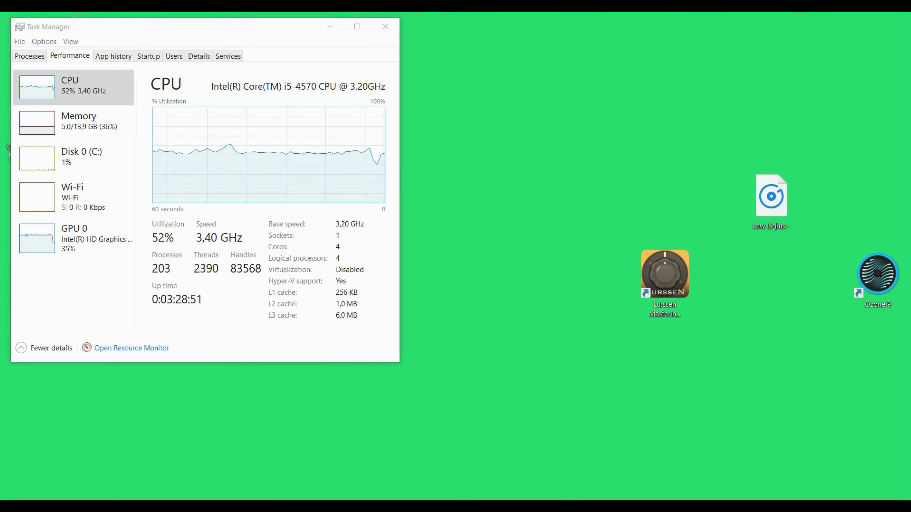
pyautogui.hotkey('alt', 'Tab')
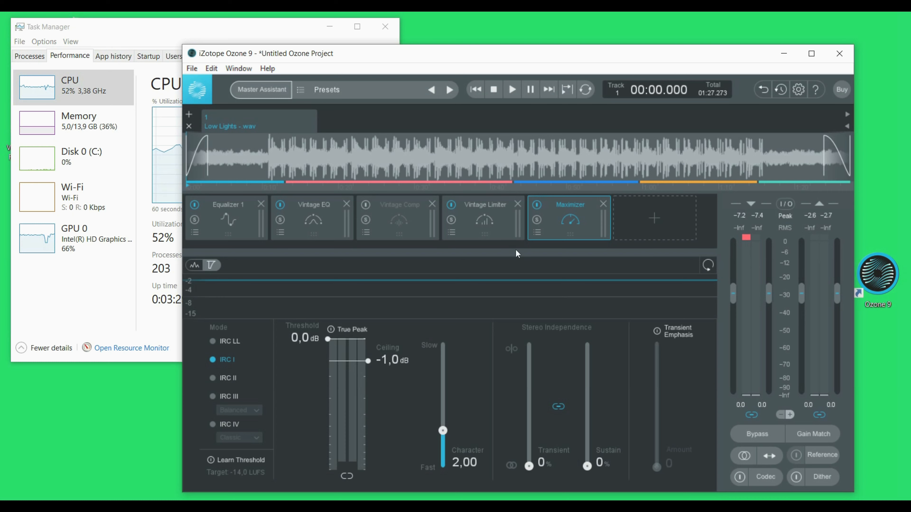
# - Load the All Forward preset from All-Purpose Mastering, close the preset manager and start playback
pyautogui.click(391, 91)
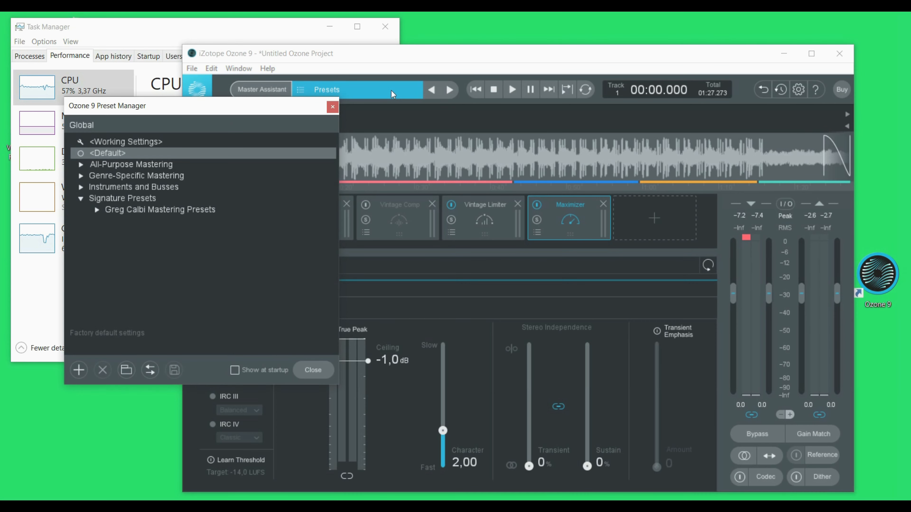
pyautogui.click(116, 161)
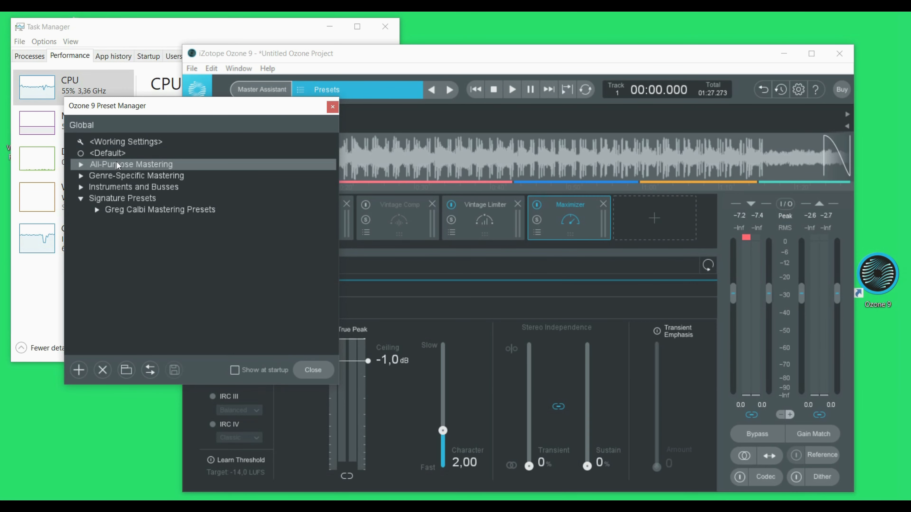
pyautogui.click(82, 166)
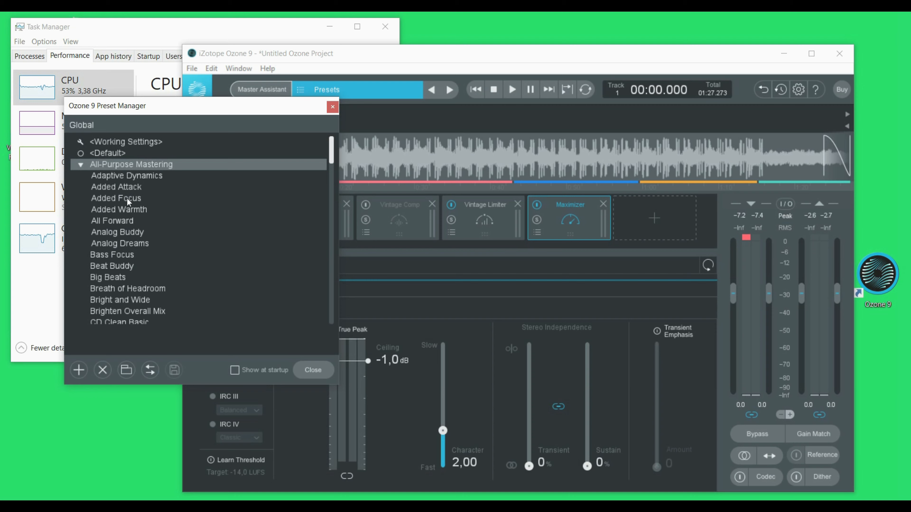
pyautogui.click(123, 220)
pyautogui.click(124, 221)
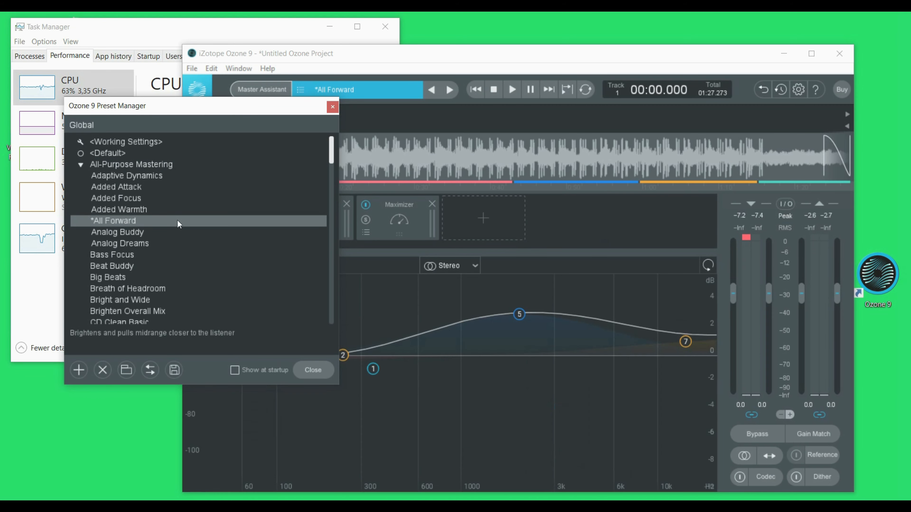
pyautogui.click(335, 110)
pyautogui.press('space')
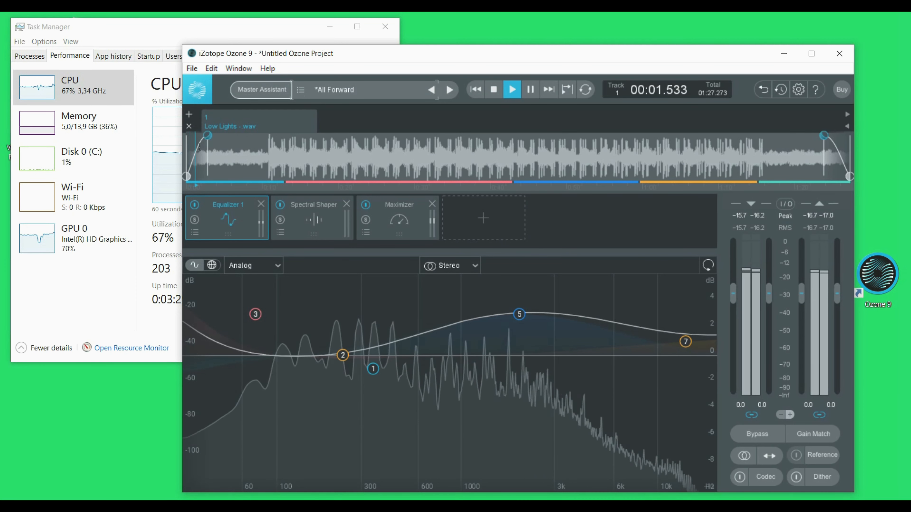
# - Move the playhead near the track's start, step forward through presets to Analog Dreams and stop playback
pyautogui.moveTo(255, 141); pyautogui.dragTo(260, 141)
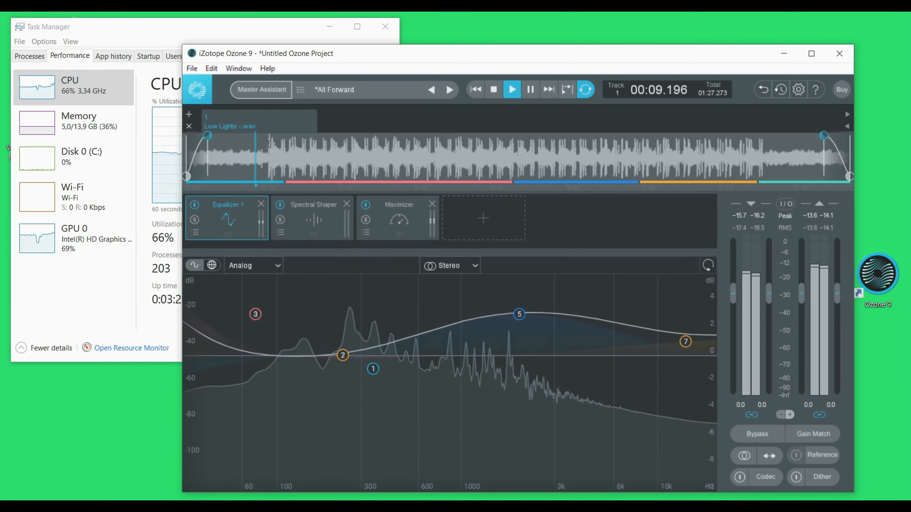
pyautogui.click(264, 143)
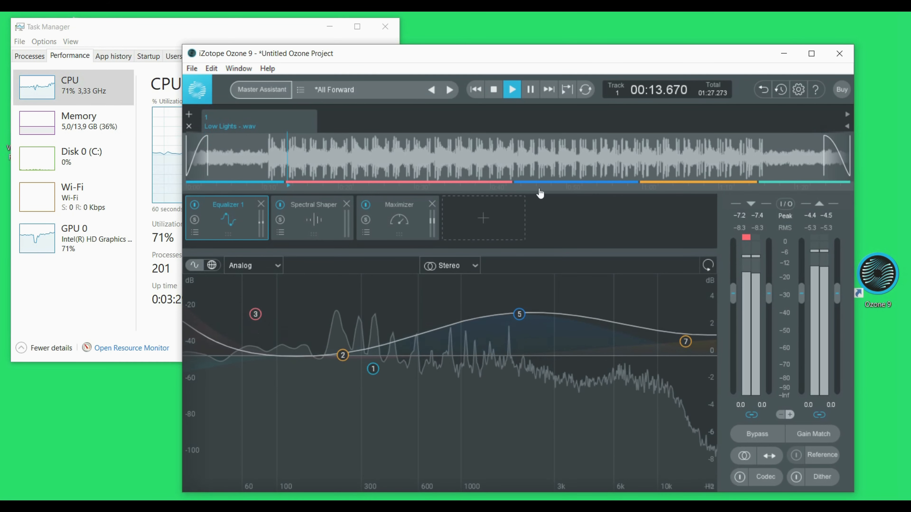
pyautogui.click(452, 91)
pyautogui.click(451, 90)
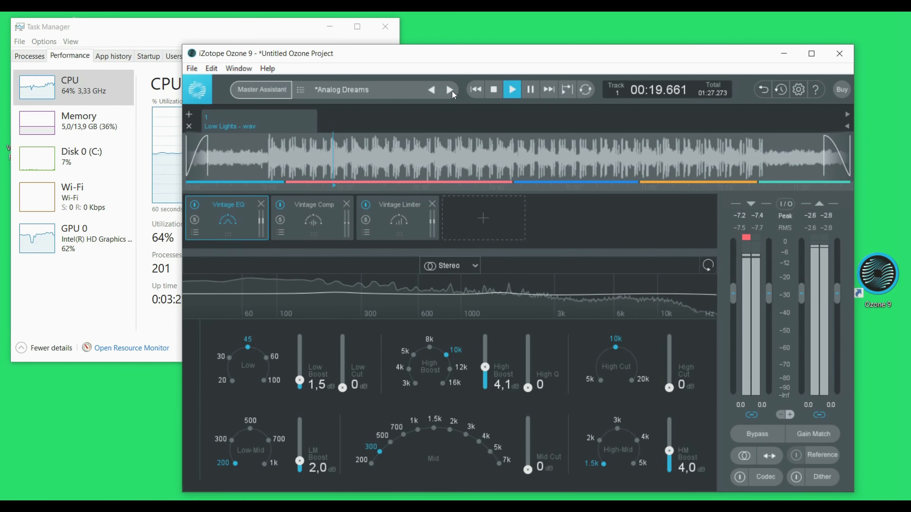
pyautogui.press('space')
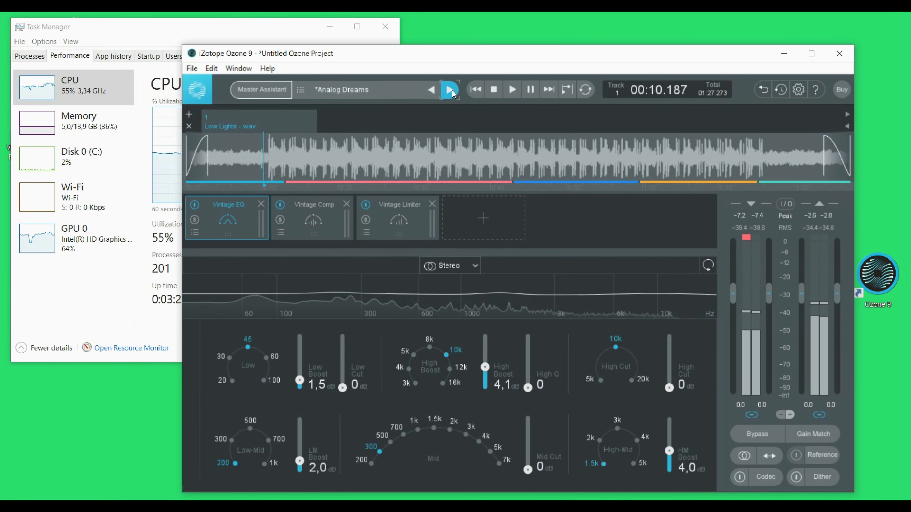
# - Load the Bass Focus preset, select a short loop region near the start of the waveform and start playback
pyautogui.click(451, 89)
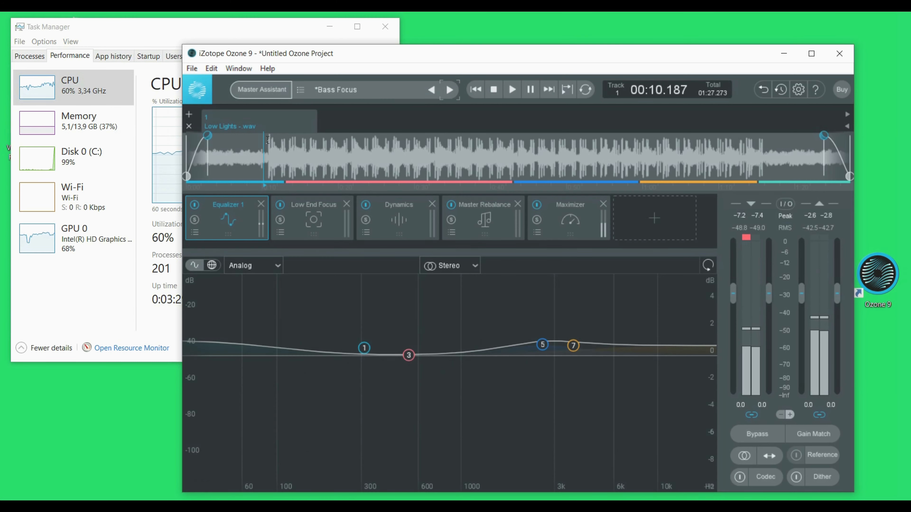
pyautogui.moveTo(265, 140); pyautogui.dragTo(302, 140)
pyautogui.press('space')
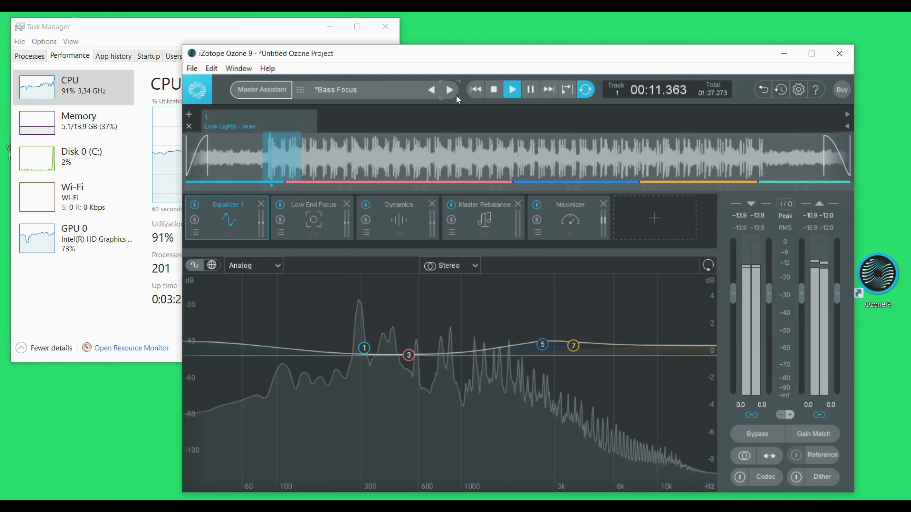
# - Audition the Beat Buddy, Big Beats, Breath of Headroom and Bright and Wide presets in turn, then stop playback
pyautogui.click(450, 90)
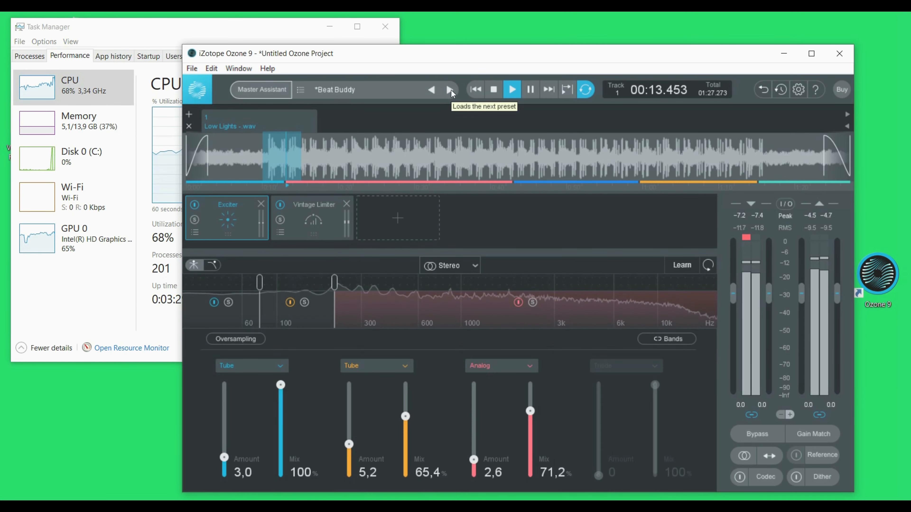
pyautogui.click(450, 90)
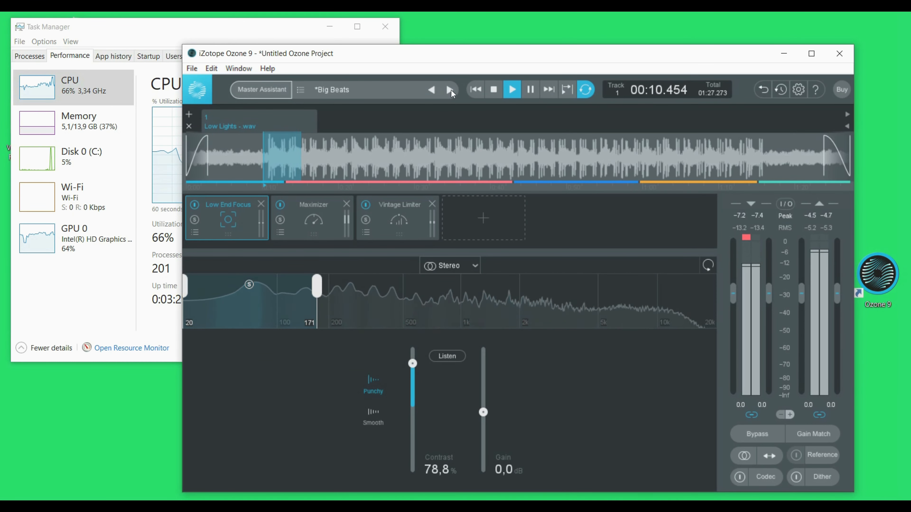
pyautogui.click(450, 89)
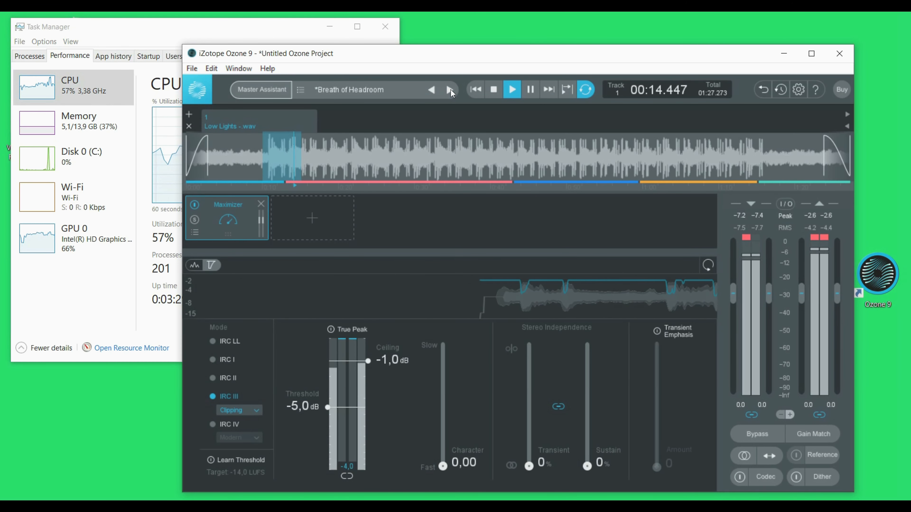
pyautogui.click(450, 90)
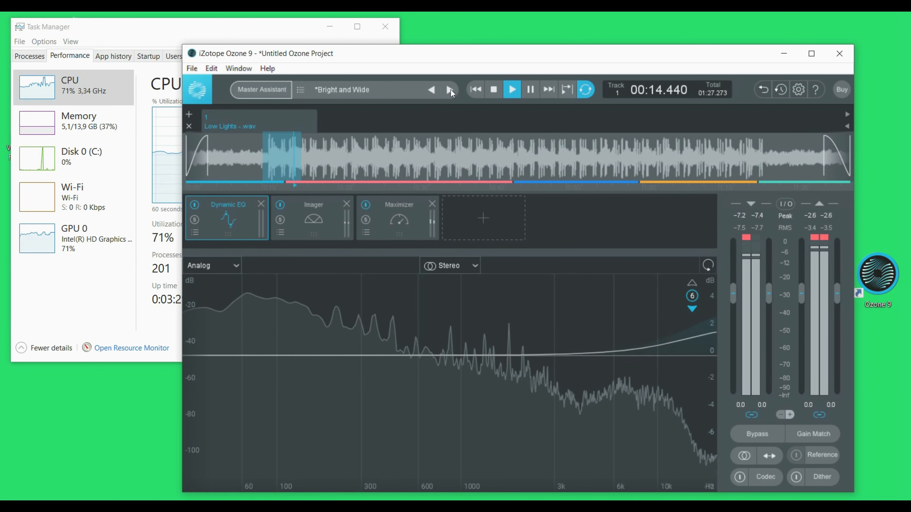
pyautogui.press('space')
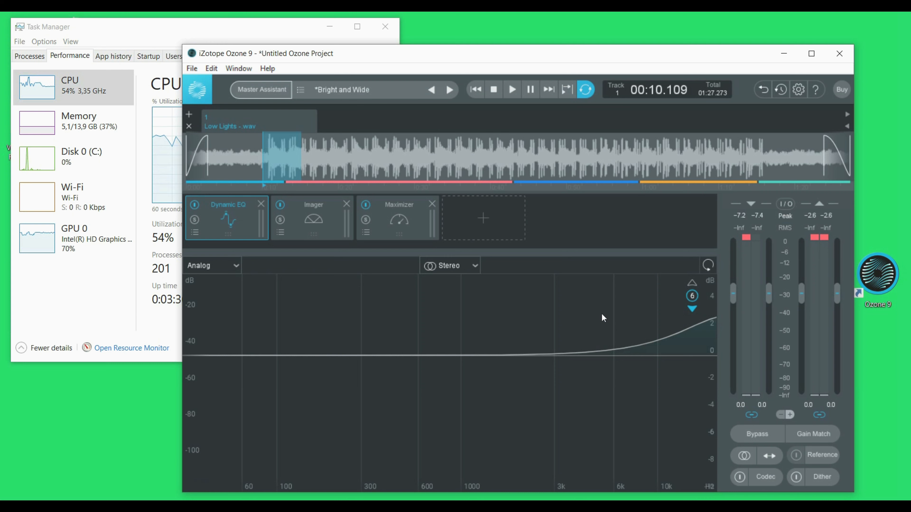
# - Close Ozone 9 without saving the project
pyautogui.click(840, 54)
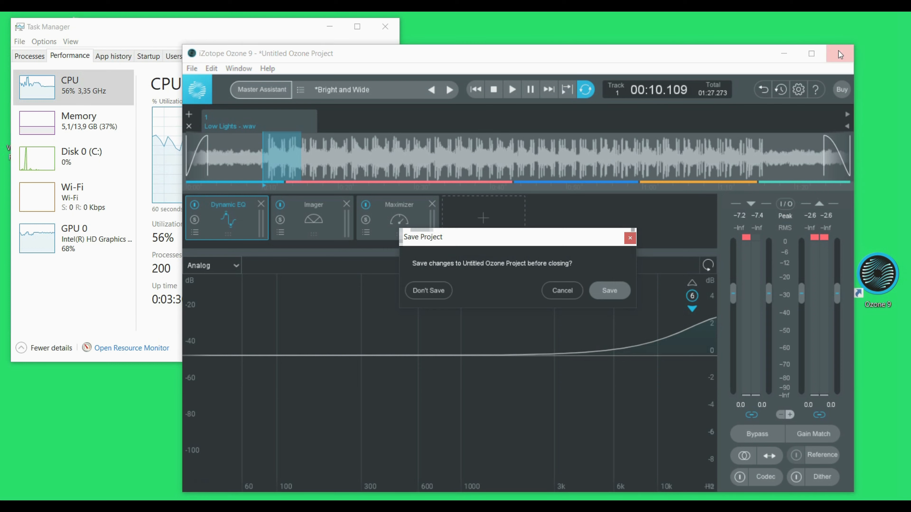
pyautogui.click(569, 290)
pyautogui.click(839, 54)
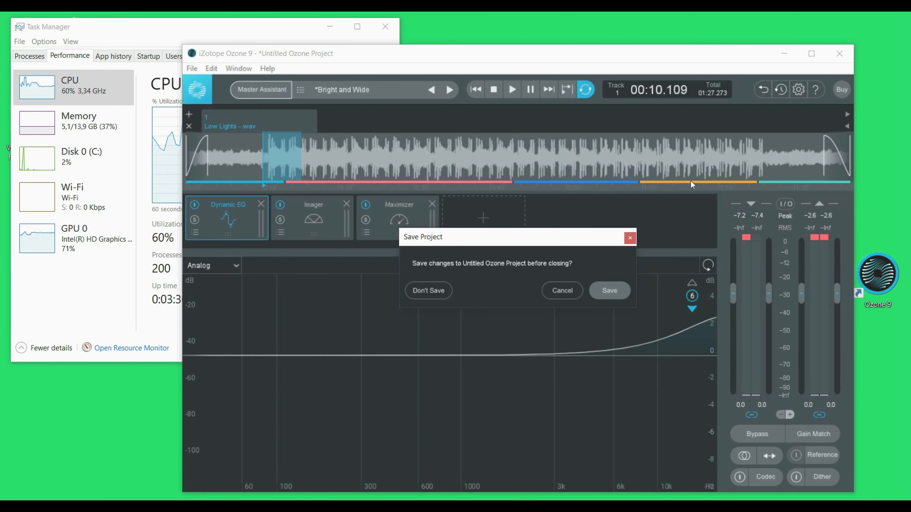
pyautogui.click(422, 290)
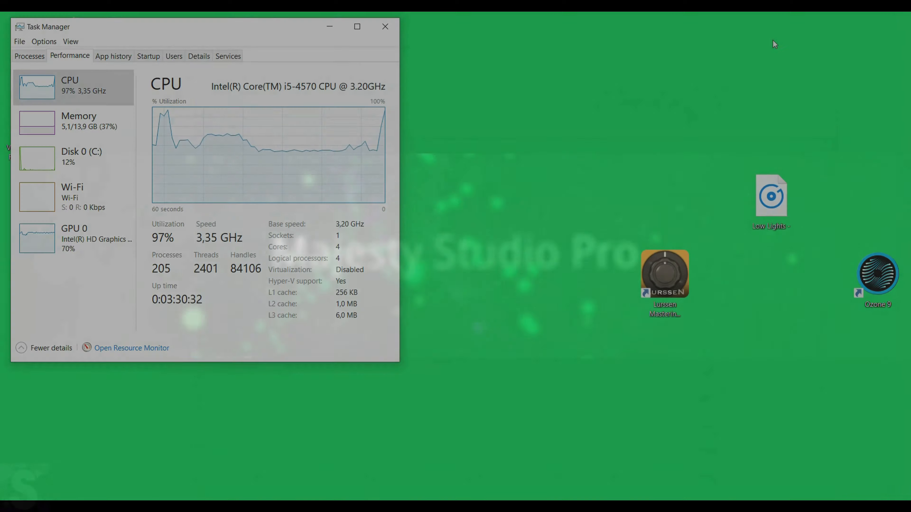